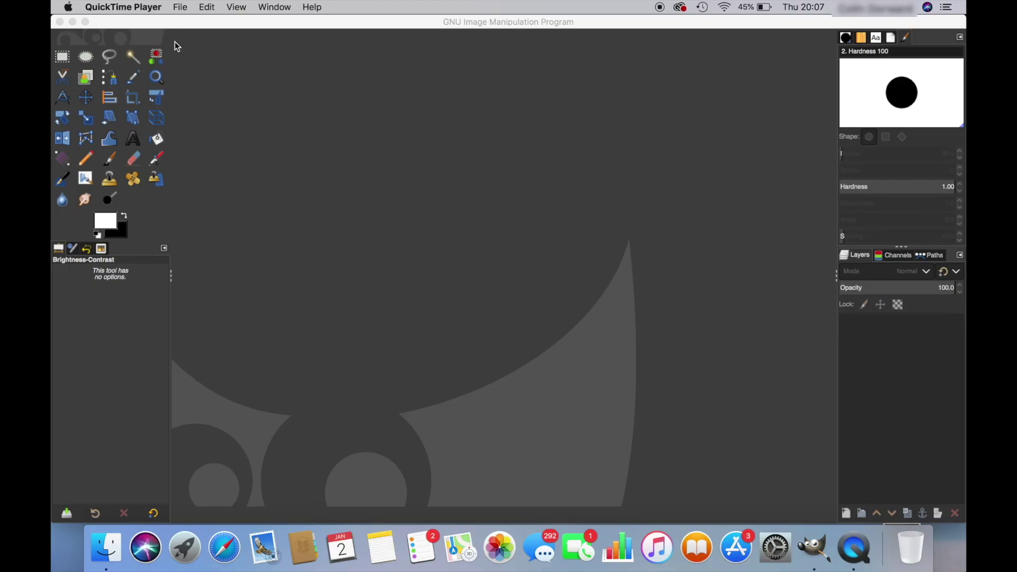
# Make the empty GIMP 2.10 workspace the active application window
pyautogui.click(214, 97)
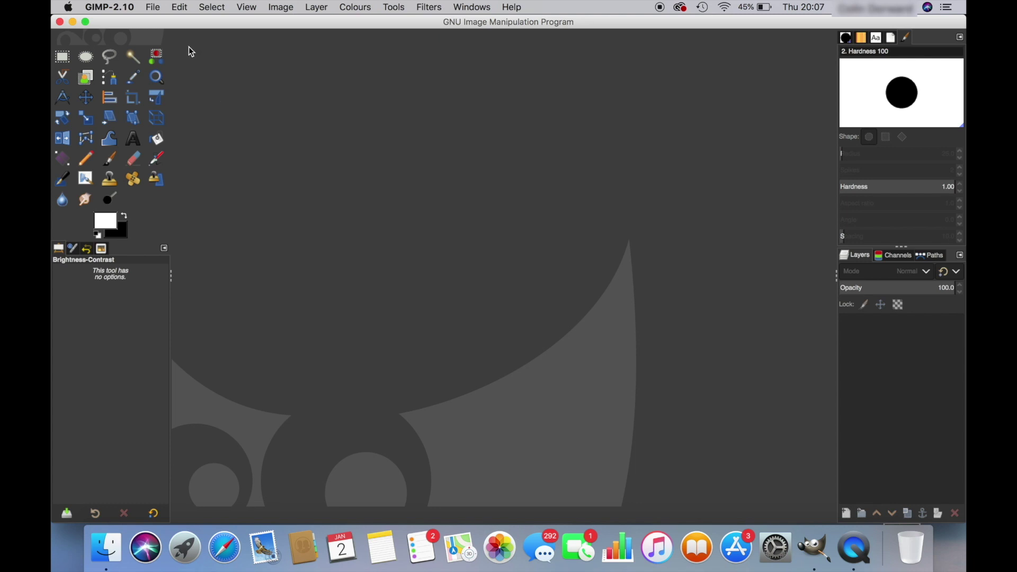
pyautogui.click(154, 13)
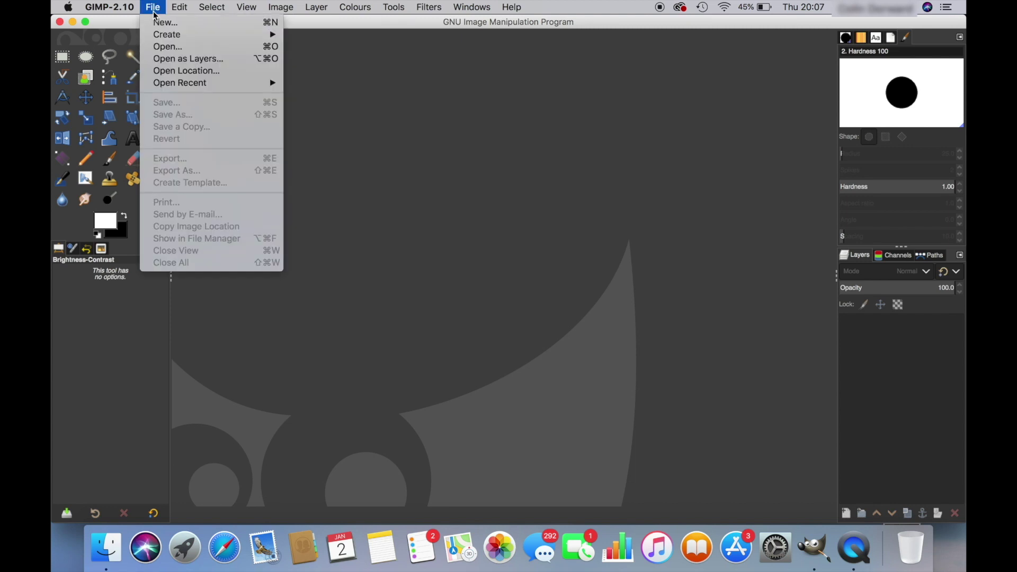
pyautogui.click(178, 47)
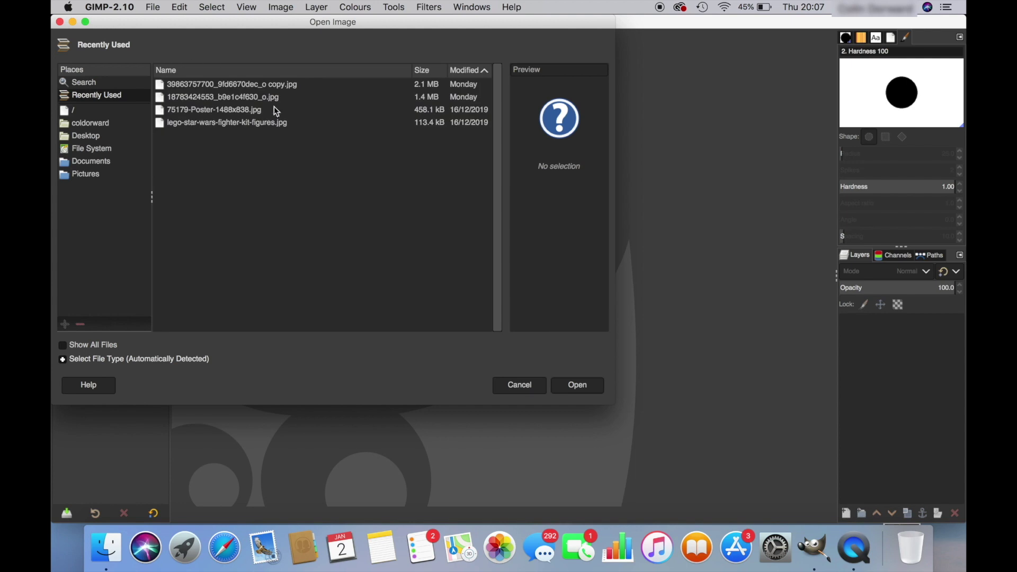
pyautogui.click(245, 87)
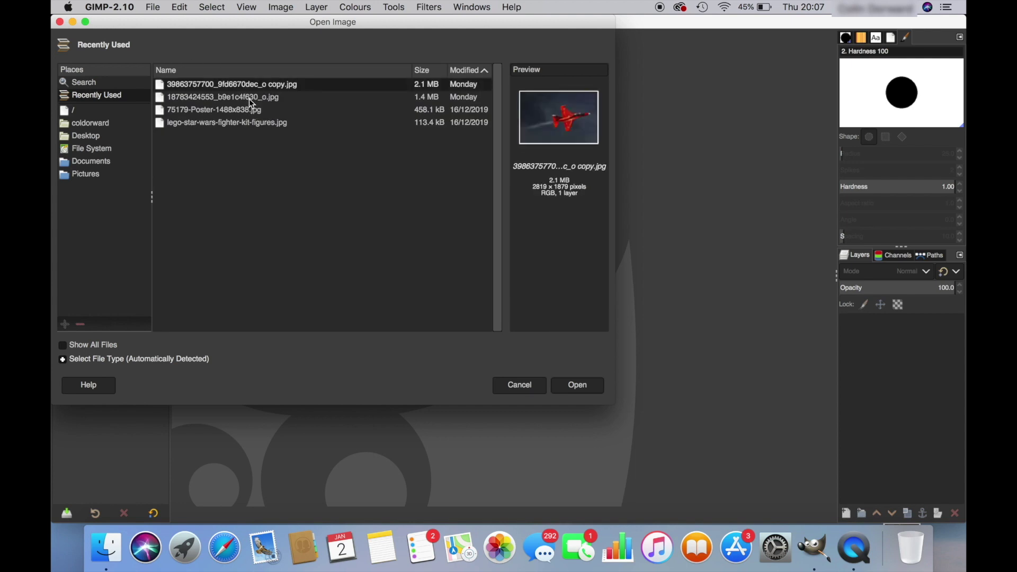
pyautogui.click(249, 98)
pyautogui.click(579, 386)
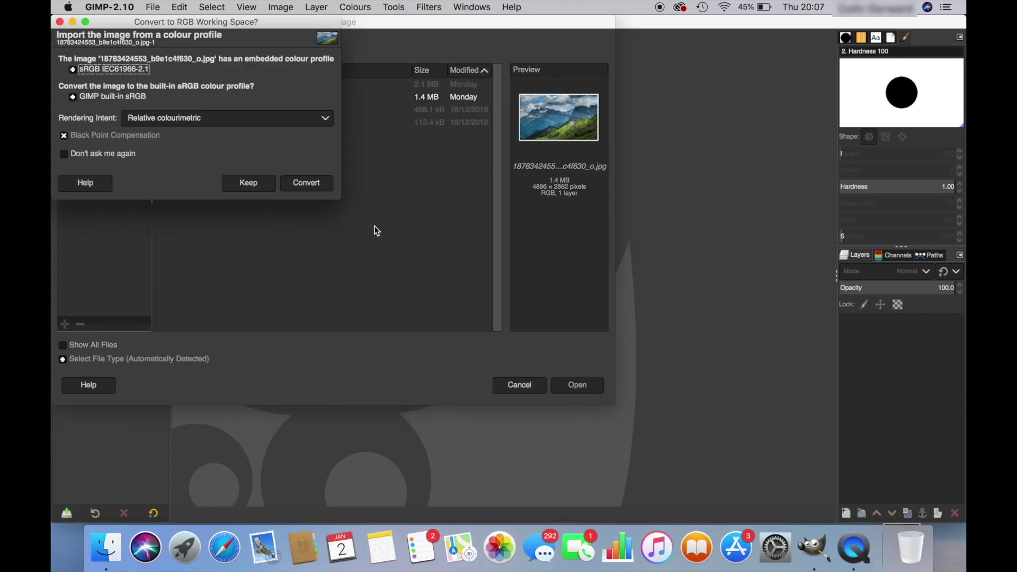
pyautogui.click(318, 185)
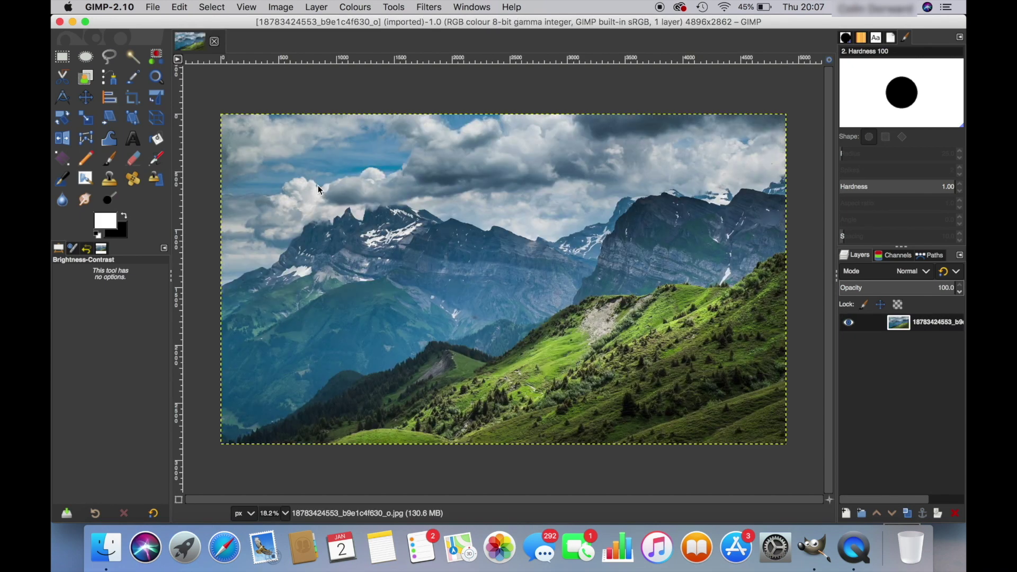
pyautogui.click(153, 8)
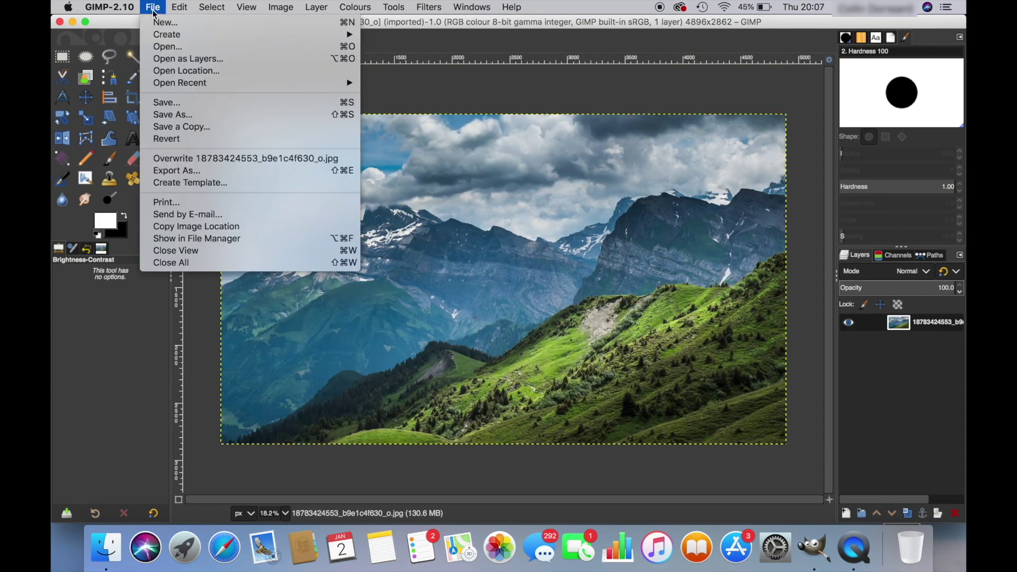
pyautogui.click(199, 59)
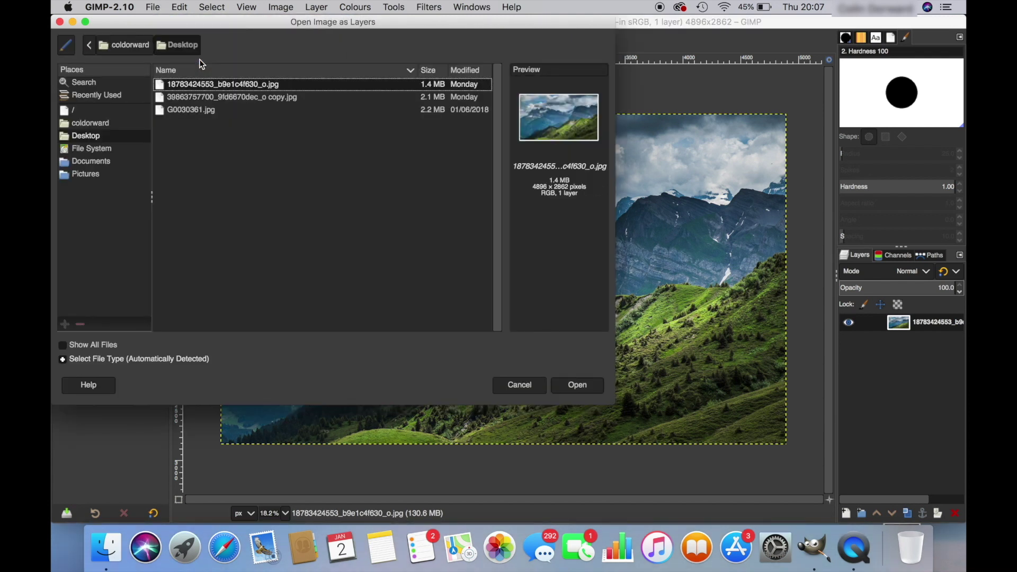
pyautogui.click(276, 99)
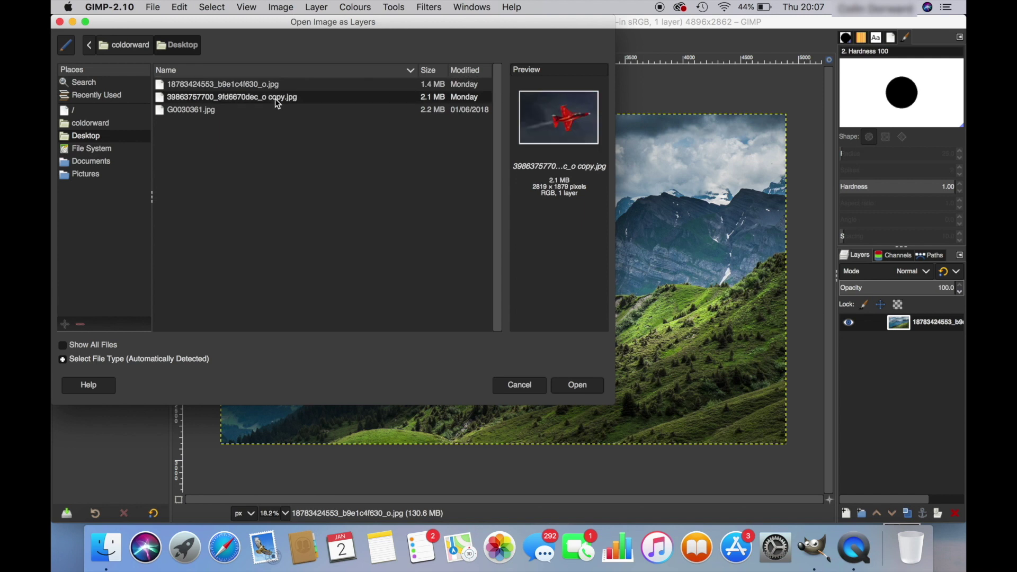
pyautogui.click(589, 387)
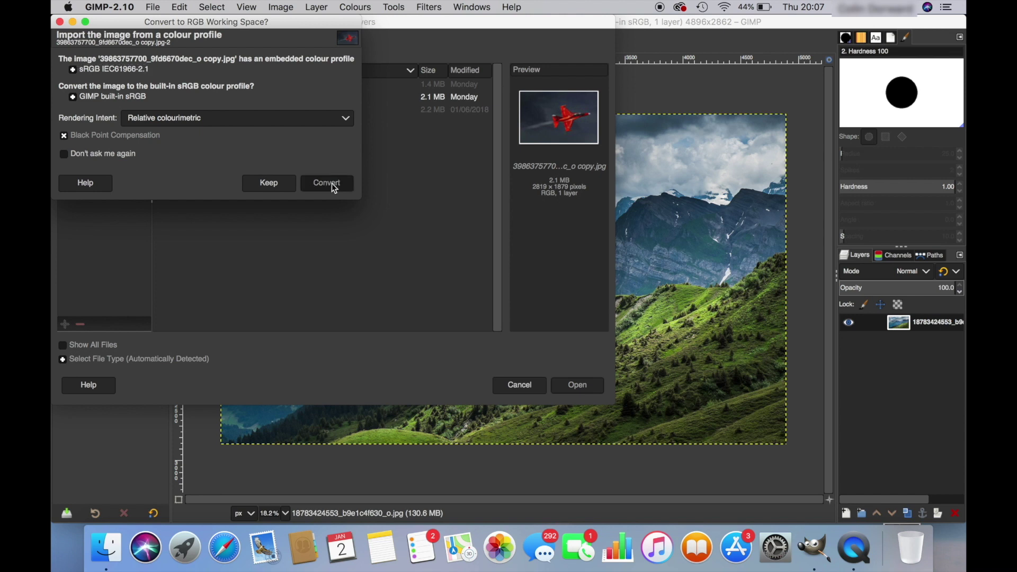
pyautogui.click(332, 184)
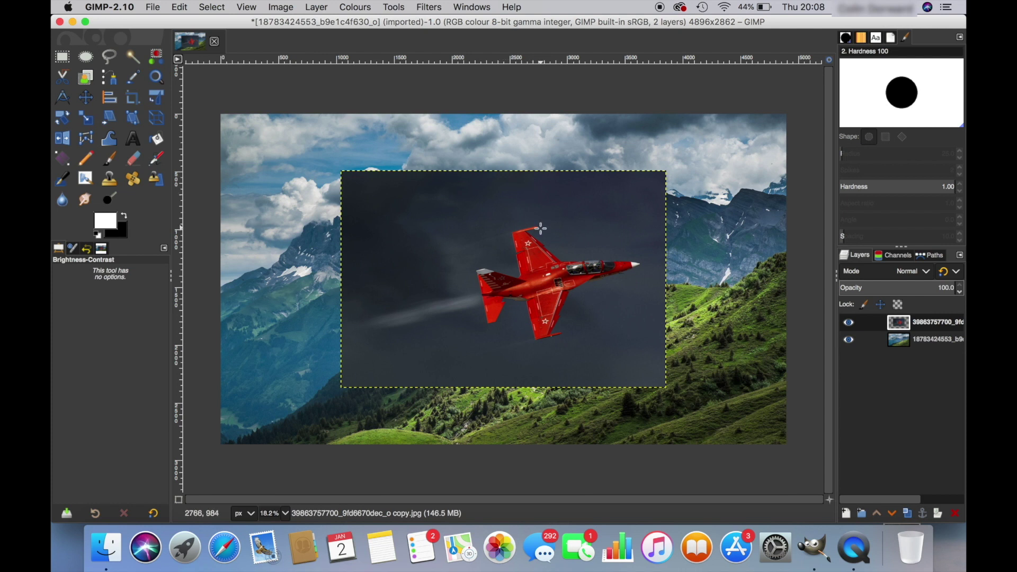
# Add an alpha channel to the jet layer from its layer context menu
pyautogui.rightClick(875, 323)
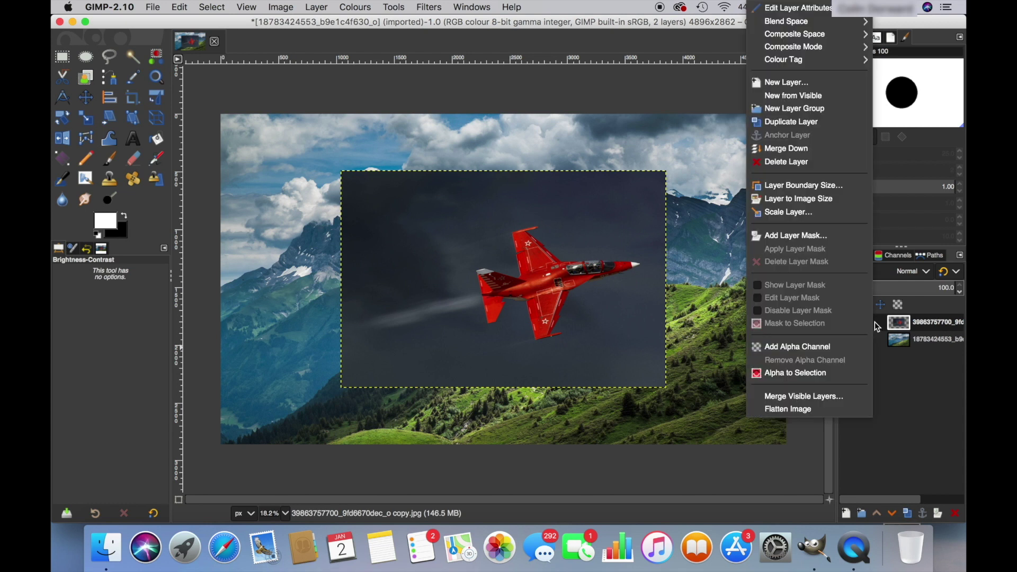
pyautogui.click(802, 347)
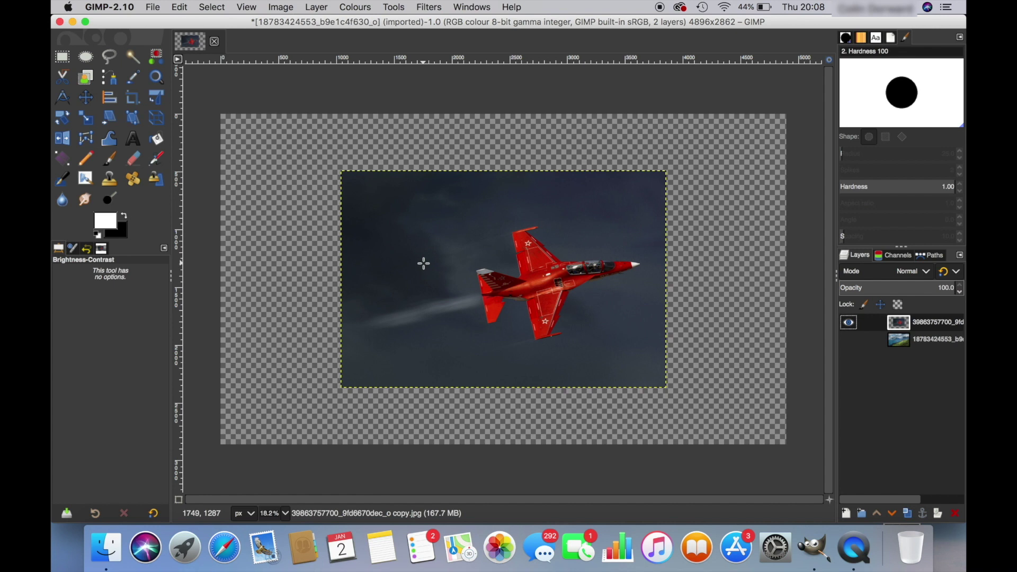
# Zoom the canvas to 33.3% and adjust the scrollbars to centre the jet photo
pyautogui.scroll(1, 424, 264)
pyautogui.scroll(1, 424, 264)
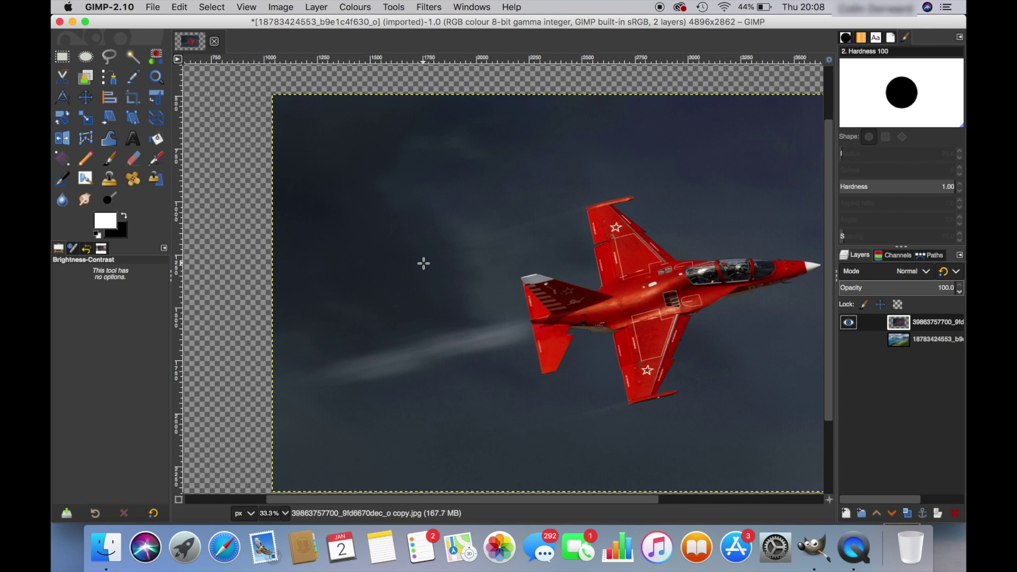
pyautogui.hscroll(-5, 424, 264)
pyautogui.hscroll(6, 423, 263)
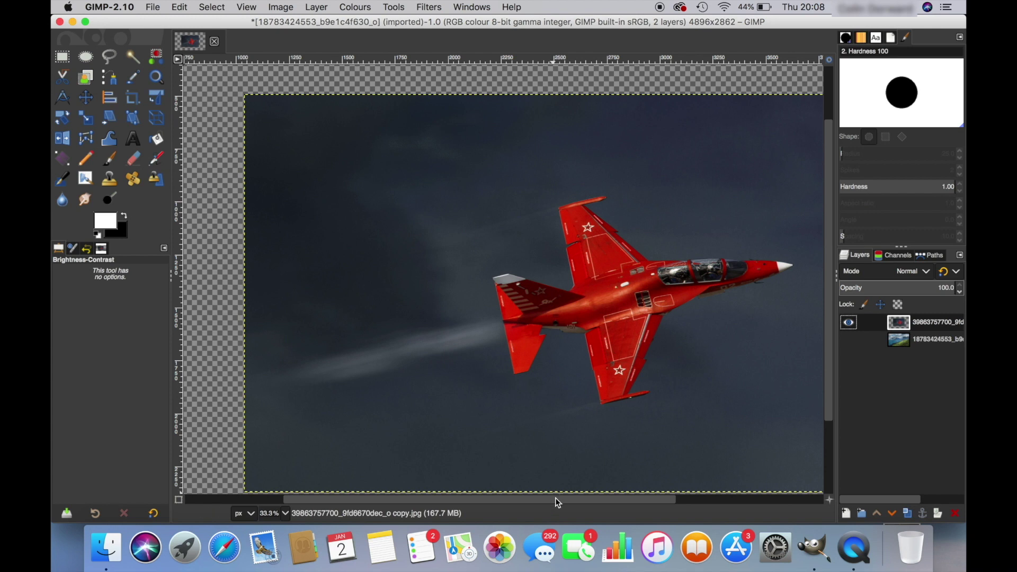
pyautogui.moveTo(555, 498); pyautogui.dragTo(578, 499)
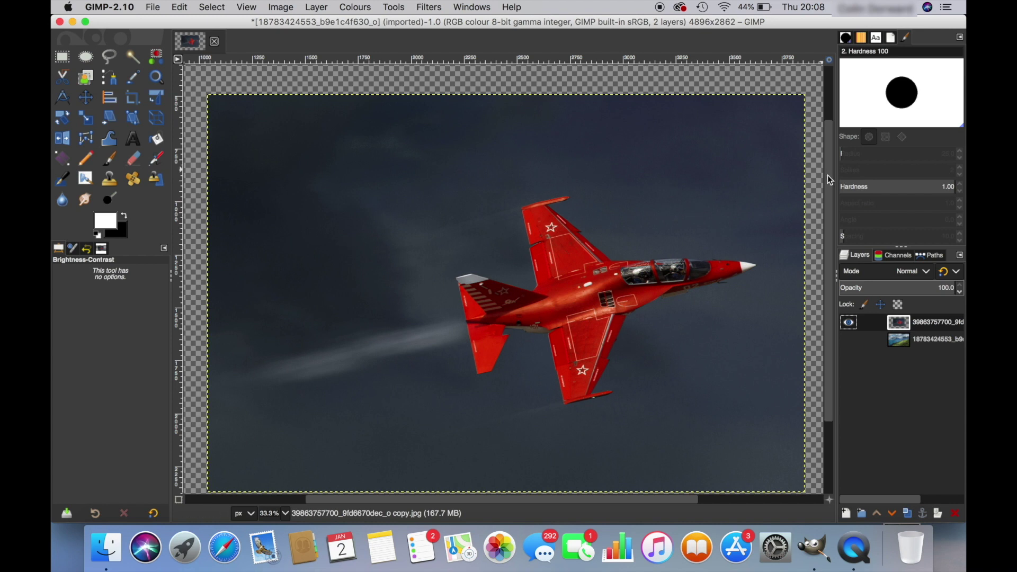
pyautogui.moveTo(827, 175); pyautogui.dragTo(828, 179)
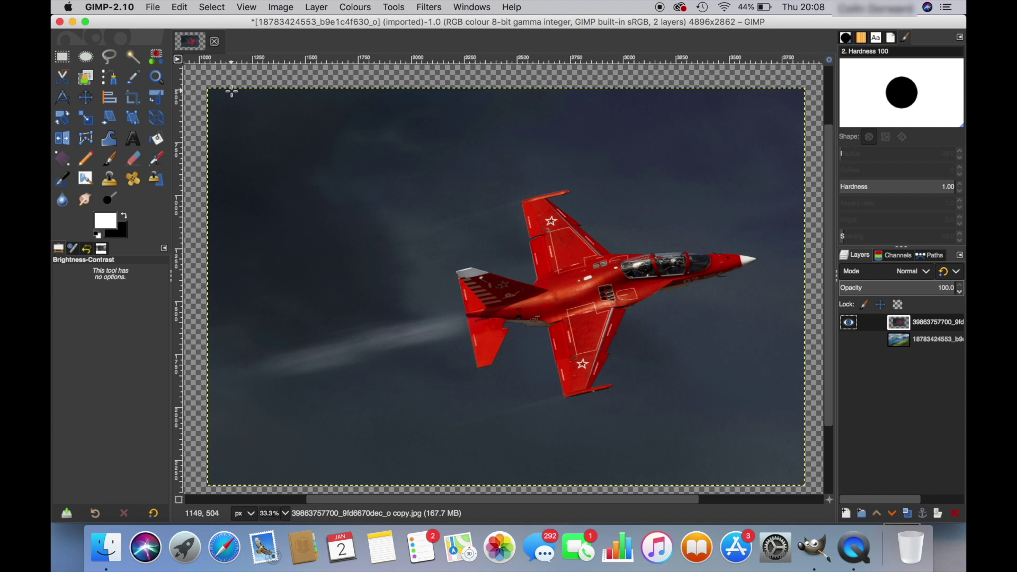
# Choose the Eraser tool and raise its brush size to 564
pyautogui.click(138, 166)
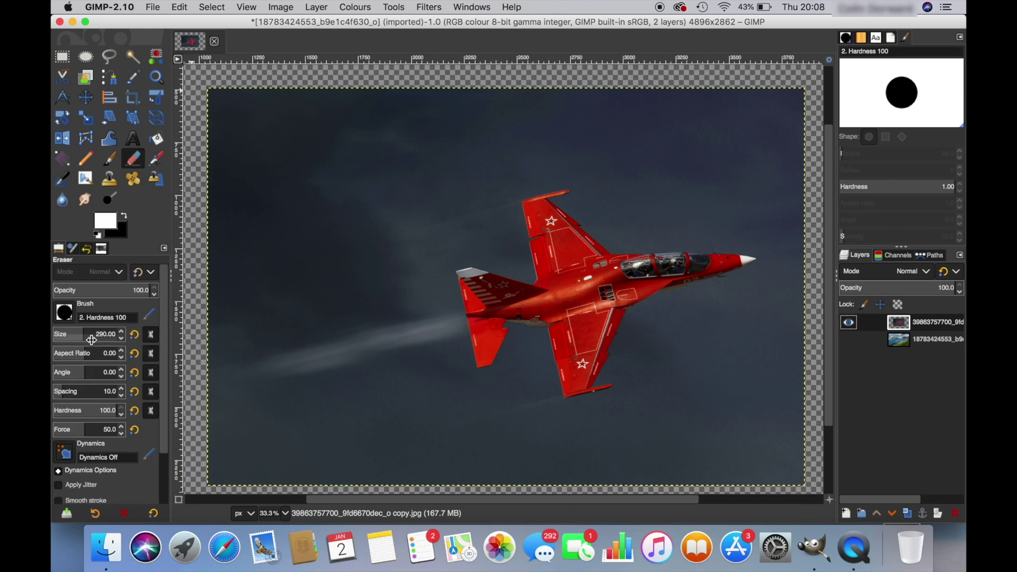
pyautogui.click(122, 332)
pyautogui.moveTo(122, 334); pyautogui.dragTo(122, 334)
pyautogui.click(123, 334)
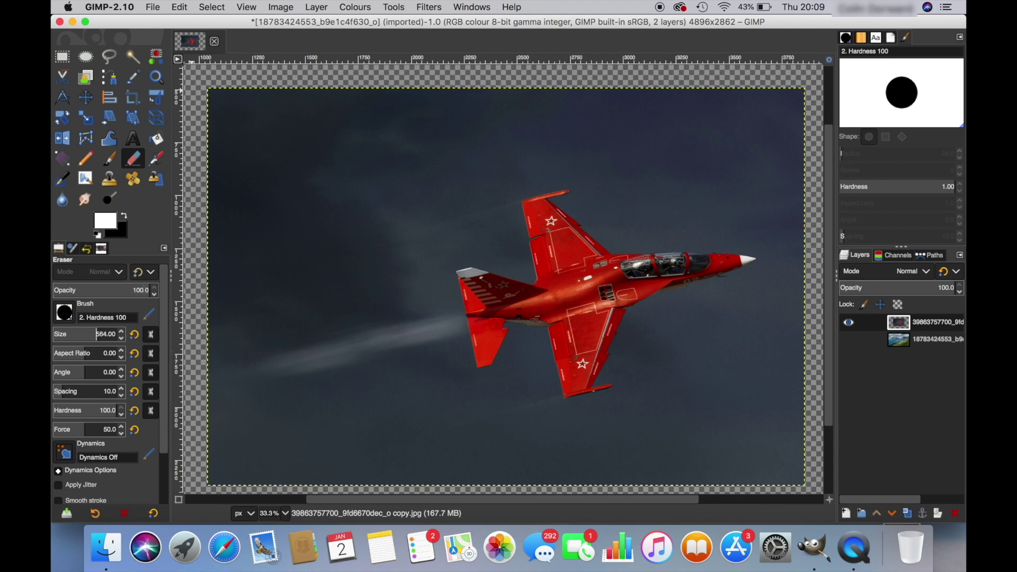
# Erase the dark sky along the left, top and bottom edges and left of the jet
pyautogui.moveTo(225, 108)
pyautogui.mouseDown()
pyautogui.moveTo(219, 421)
pyautogui.moveTo(237, 464)
pyautogui.moveTo(383, 477)
pyautogui.mouseUp()
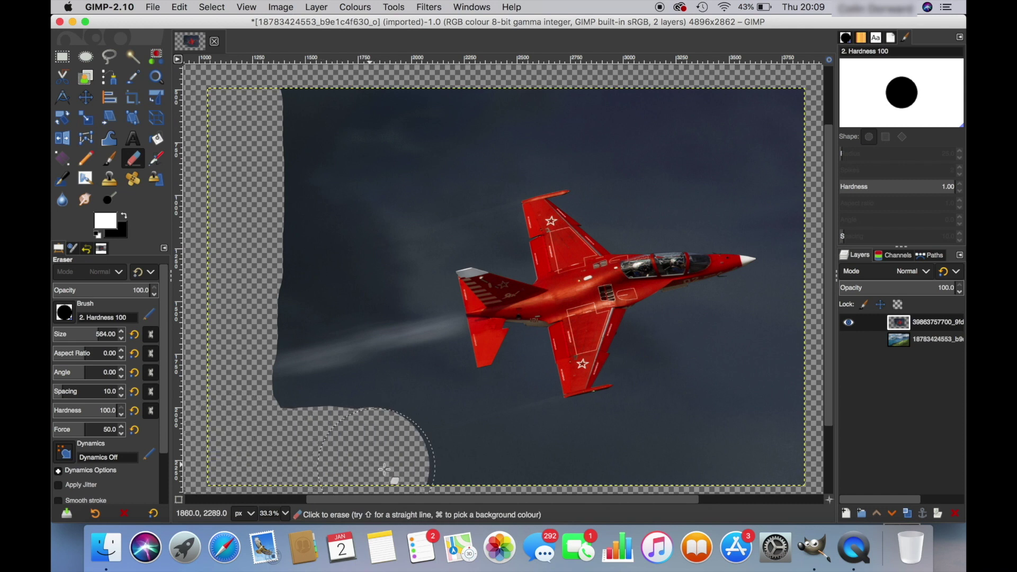
pyautogui.click(449, 475)
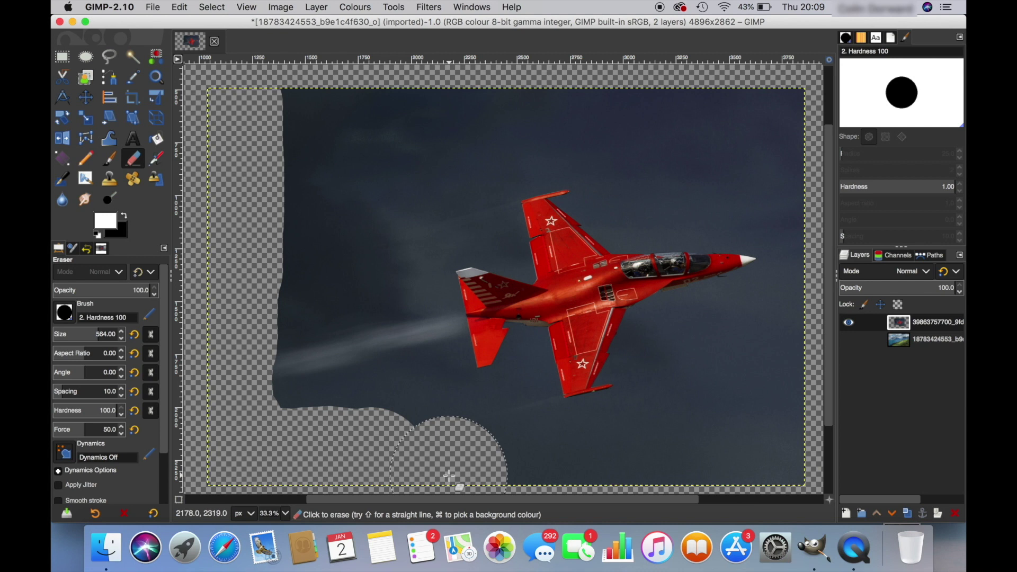
pyautogui.click(254, 103)
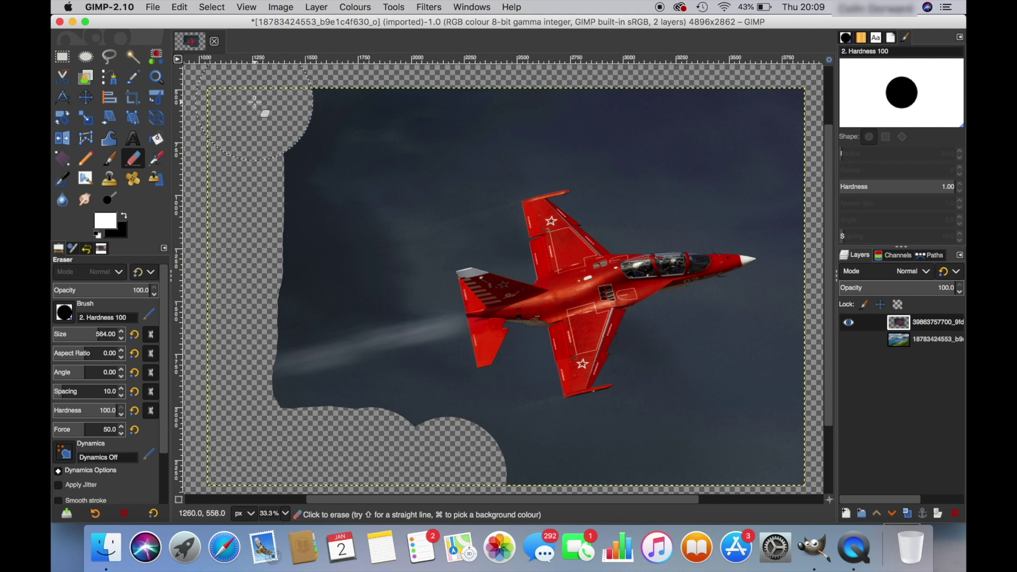
pyautogui.moveTo(255, 102)
pyautogui.mouseDown()
pyautogui.moveTo(776, 92)
pyautogui.moveTo(790, 151)
pyautogui.moveTo(808, 159)
pyautogui.moveTo(833, 213)
pyautogui.moveTo(830, 306)
pyautogui.moveTo(815, 342)
pyautogui.moveTo(822, 463)
pyautogui.moveTo(771, 466)
pyautogui.moveTo(744, 453)
pyautogui.moveTo(602, 478)
pyautogui.moveTo(446, 485)
pyautogui.moveTo(397, 470)
pyautogui.mouseUp()
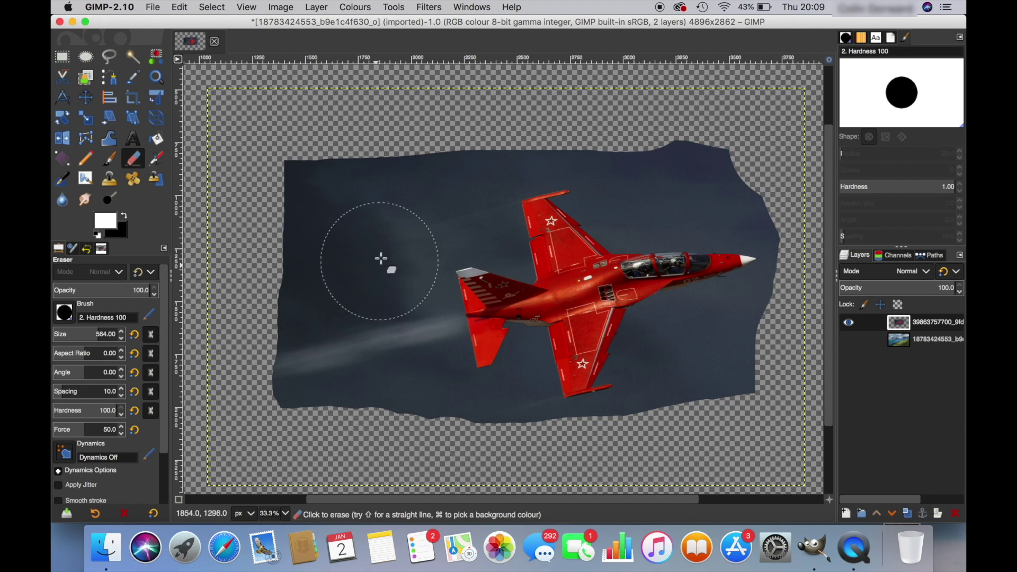
pyautogui.click(381, 188)
pyautogui.moveTo(380, 188)
pyautogui.mouseDown()
pyautogui.moveTo(404, 237)
pyautogui.moveTo(380, 247)
pyautogui.moveTo(391, 324)
pyautogui.moveTo(440, 449)
pyautogui.moveTo(346, 438)
pyautogui.moveTo(324, 418)
pyautogui.moveTo(314, 392)
pyautogui.moveTo(317, 176)
pyautogui.mouseUp()
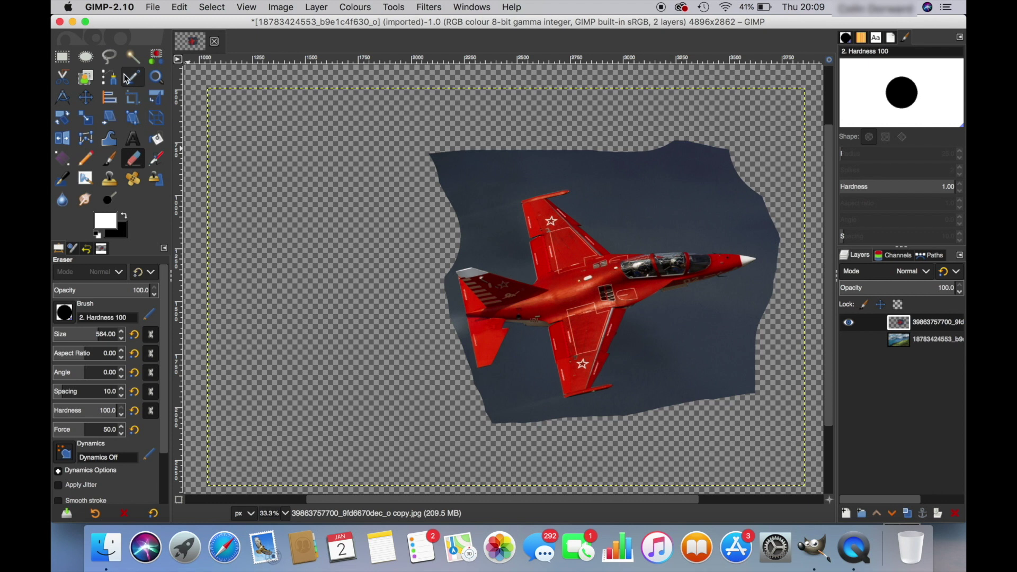
# Free-select a four-sided sky patch above-right of the jet's nose and clear it
pyautogui.click(109, 57)
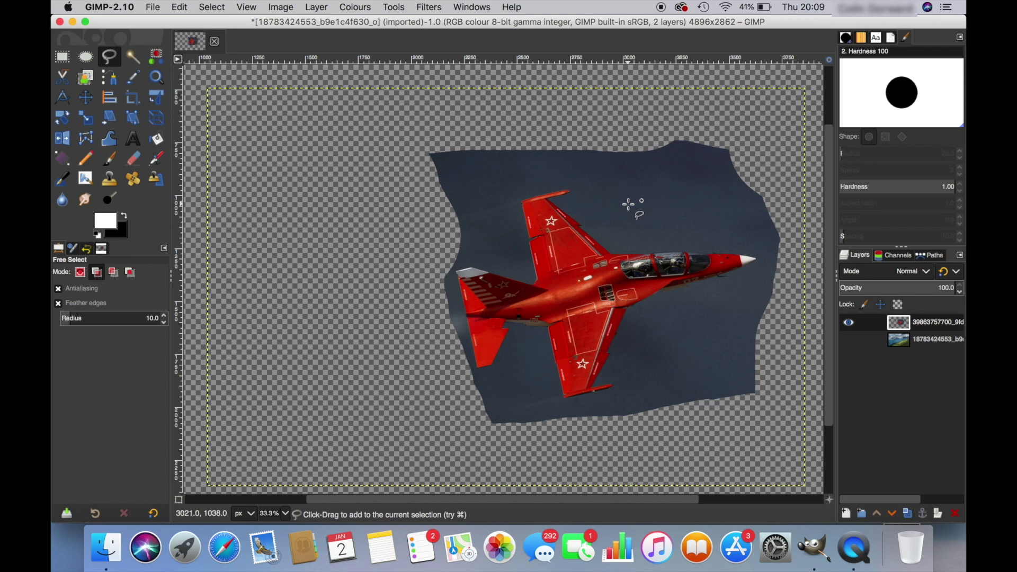
pyautogui.click(628, 204)
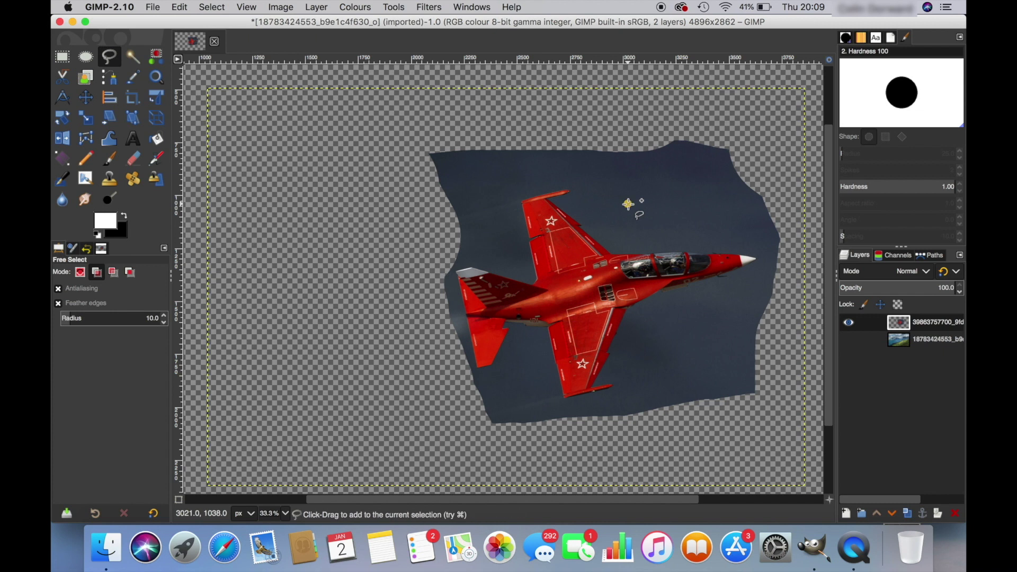
pyautogui.click(679, 158)
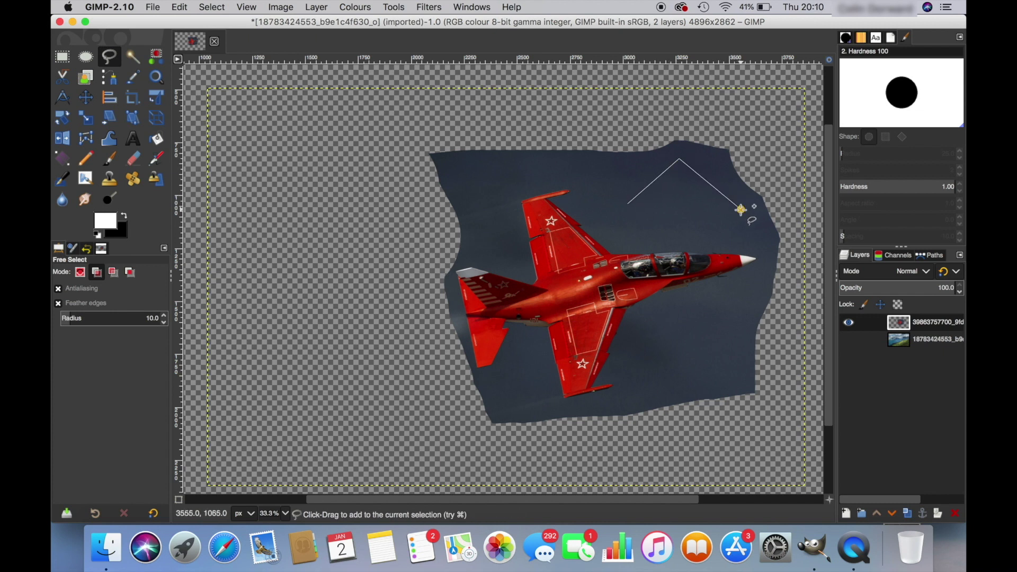
pyautogui.click(740, 209)
pyautogui.click(710, 241)
pyautogui.click(628, 204)
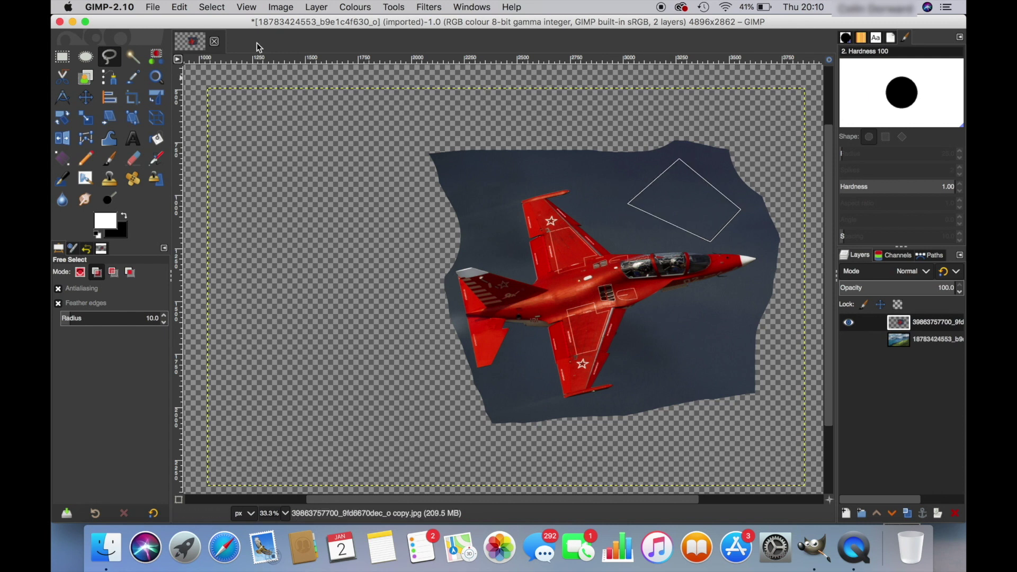
pyautogui.click(180, 10)
pyautogui.click(206, 175)
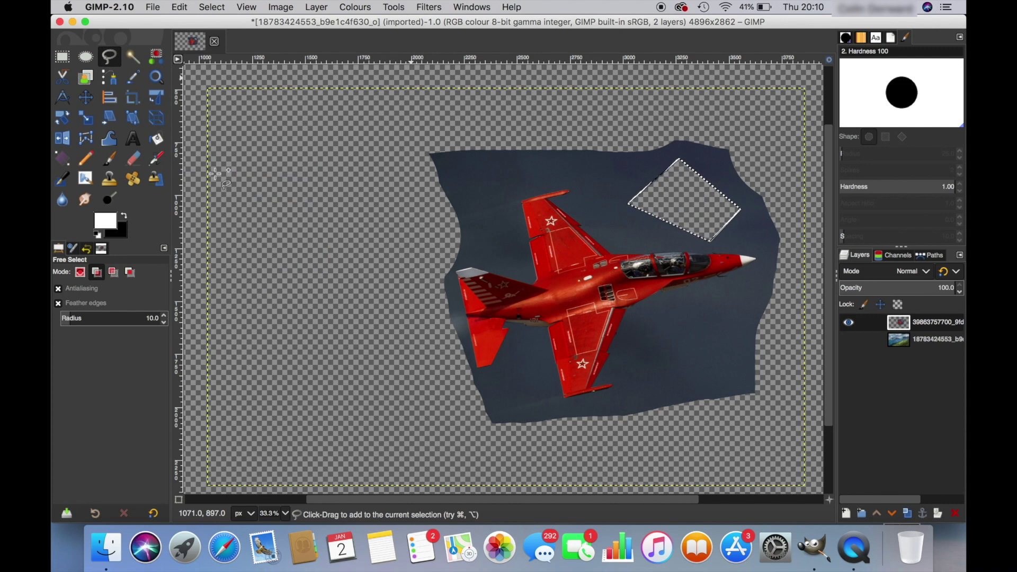
# Fuzzy-select the dark sky surrounding the jet and clear it
pyautogui.click(132, 56)
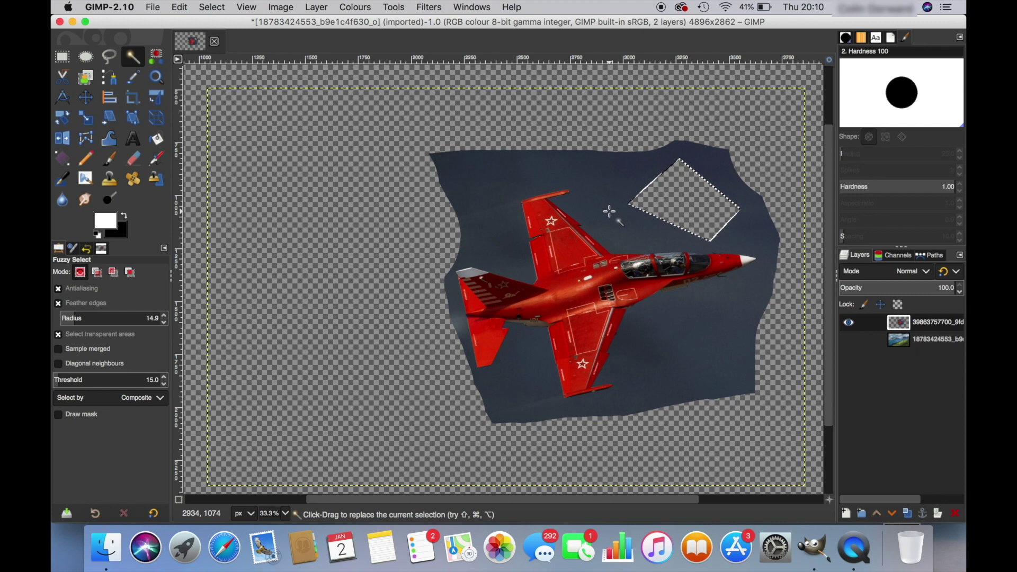
pyautogui.click(623, 219)
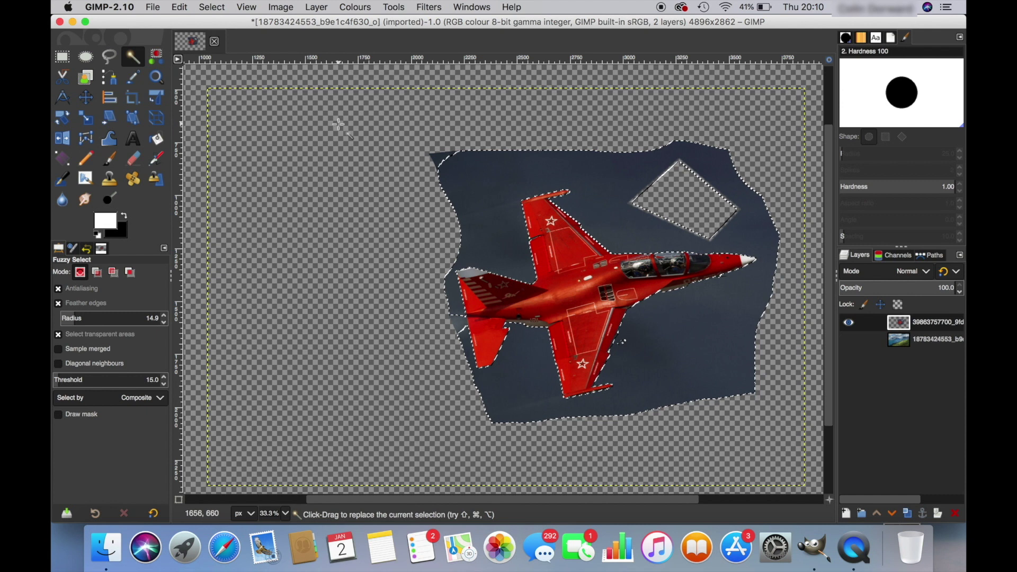
pyautogui.click(180, 7)
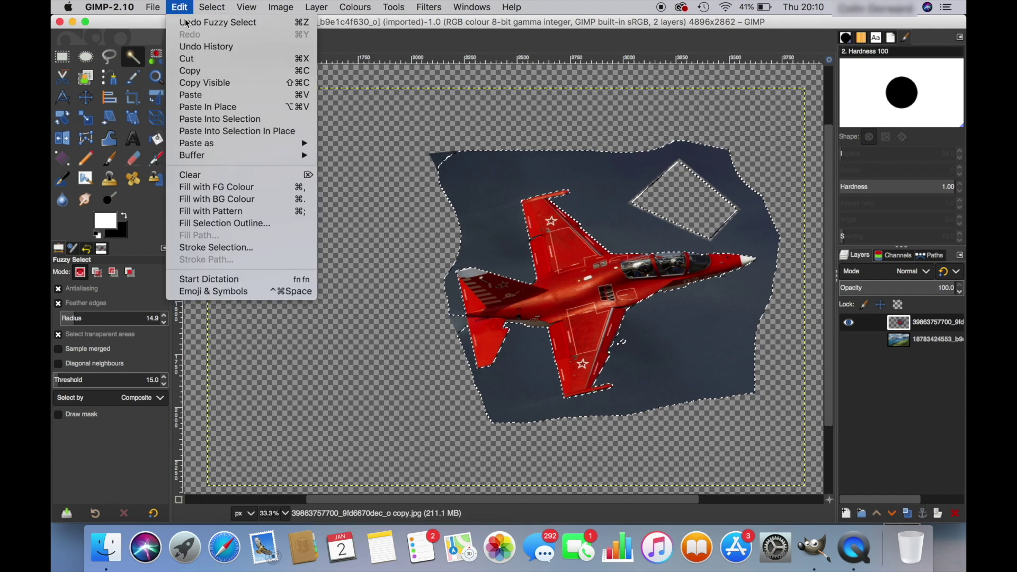
pyautogui.click(207, 179)
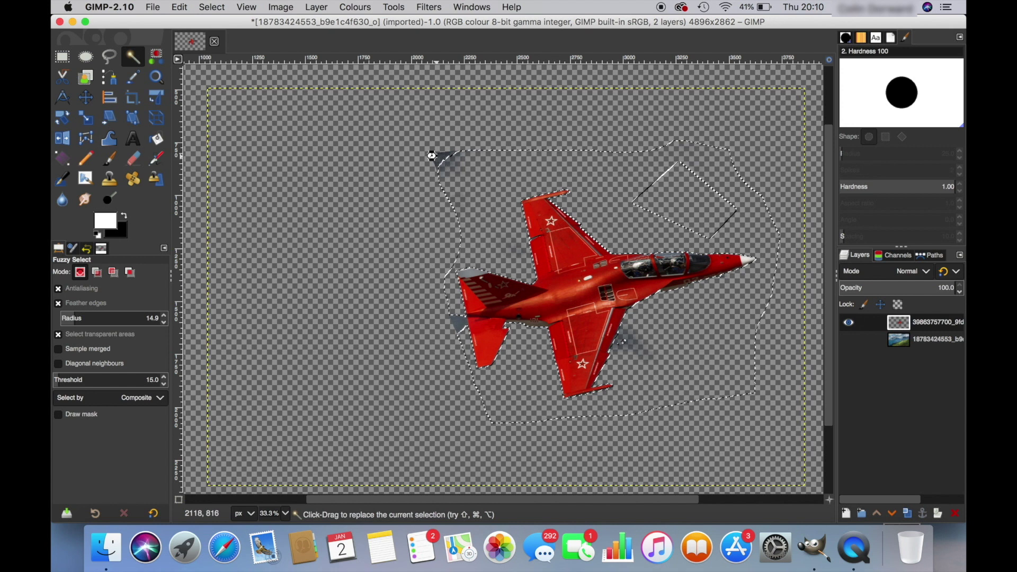
# Select and clear the faint sky remnants, the grey patch near the tail and the shadow
pyautogui.moveTo(431, 156); pyautogui.dragTo(436, 157)
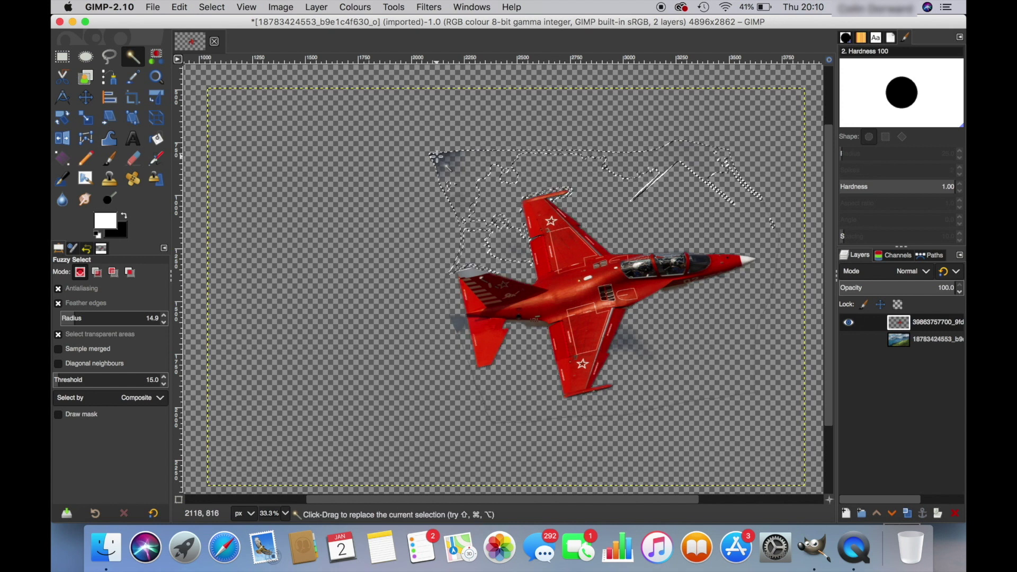
pyautogui.click(179, 7)
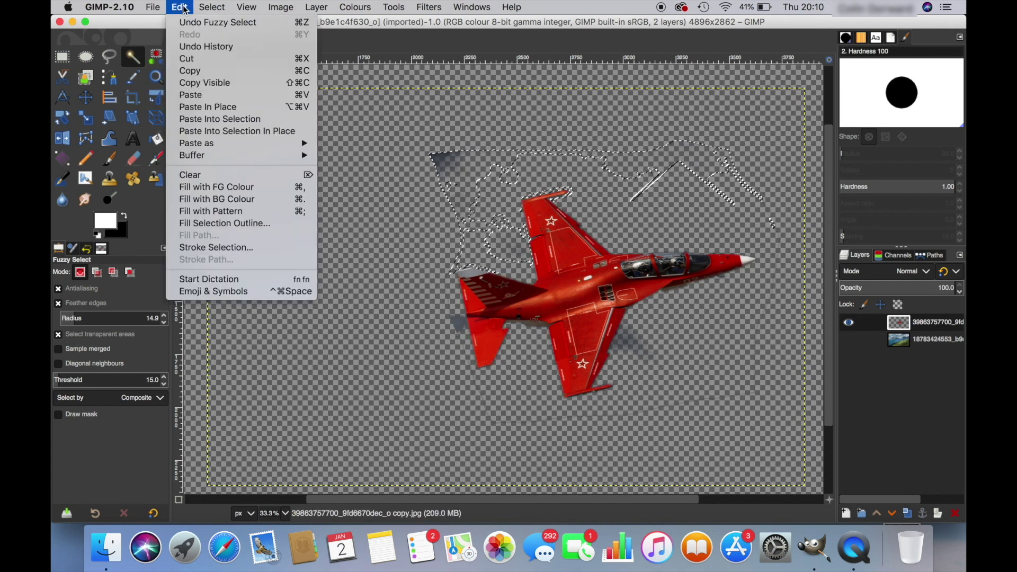
pyautogui.click(221, 175)
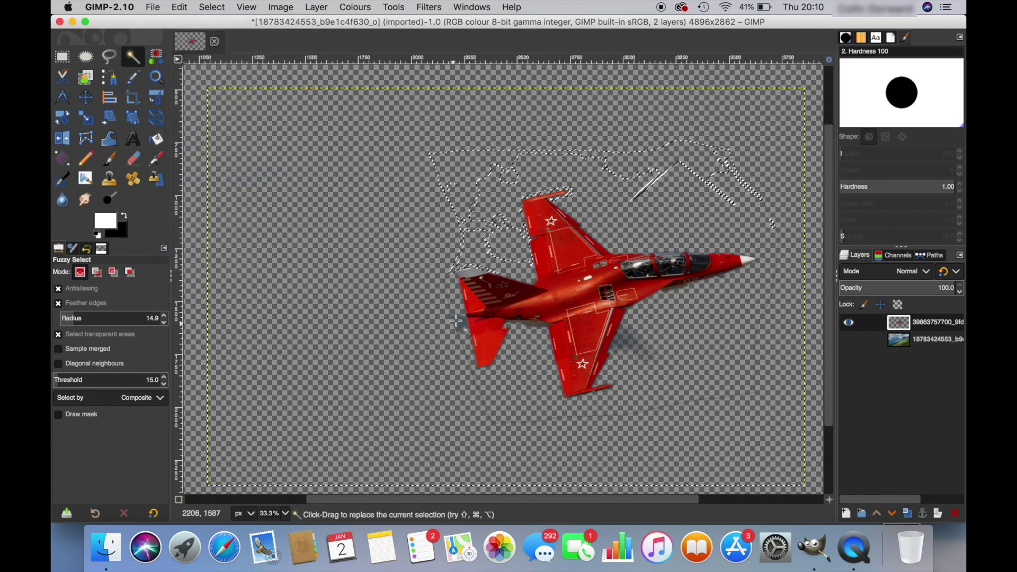
pyautogui.moveTo(453, 324); pyautogui.dragTo(456, 322)
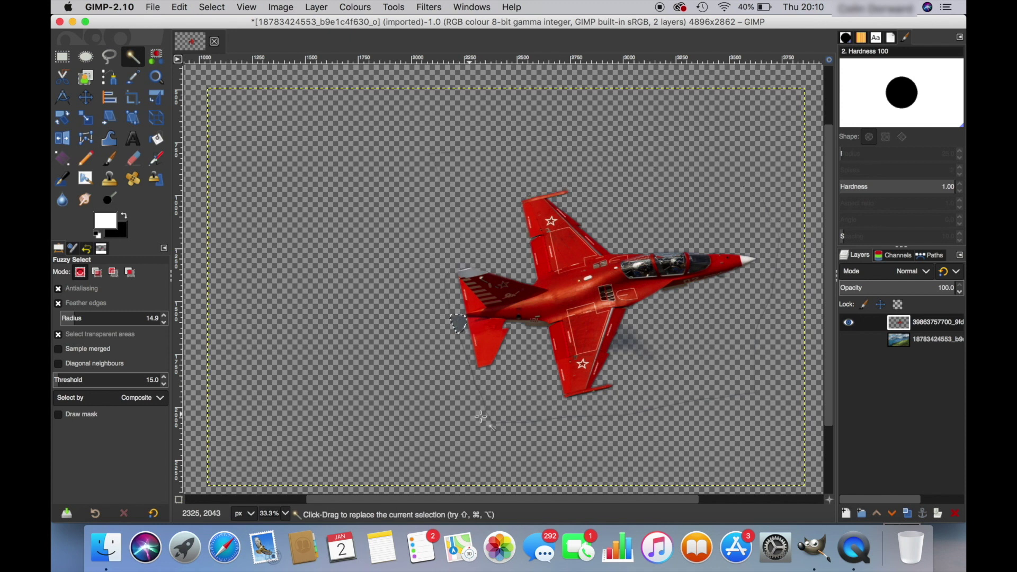
pyautogui.moveTo(625, 343); pyautogui.dragTo(625, 343)
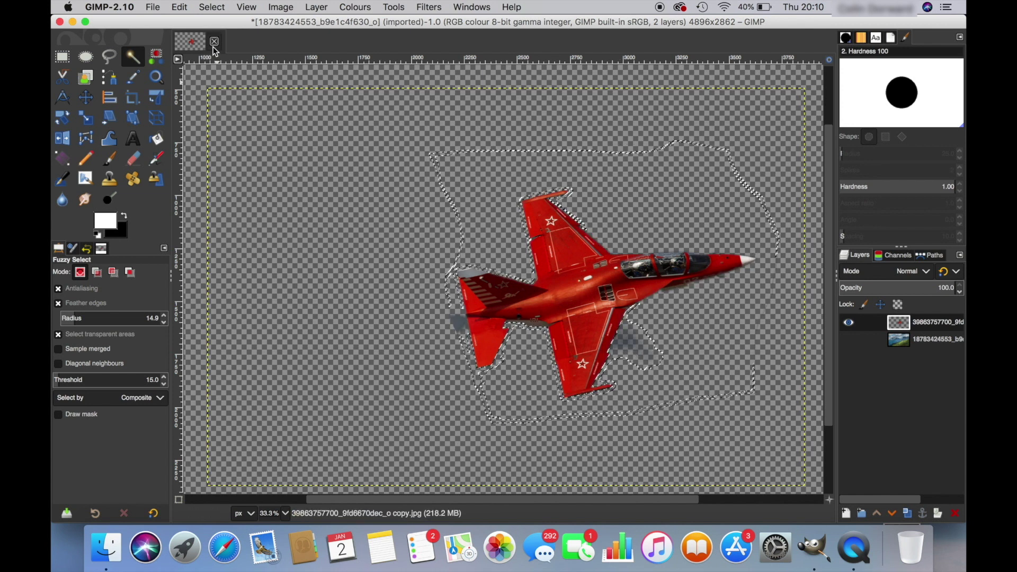
pyautogui.click(179, 7)
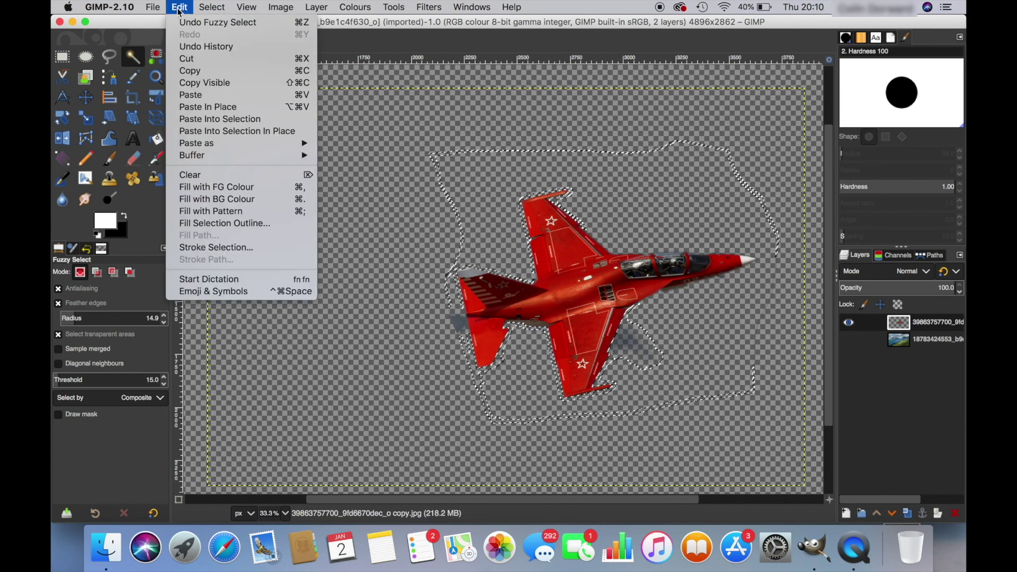
pyautogui.click(204, 176)
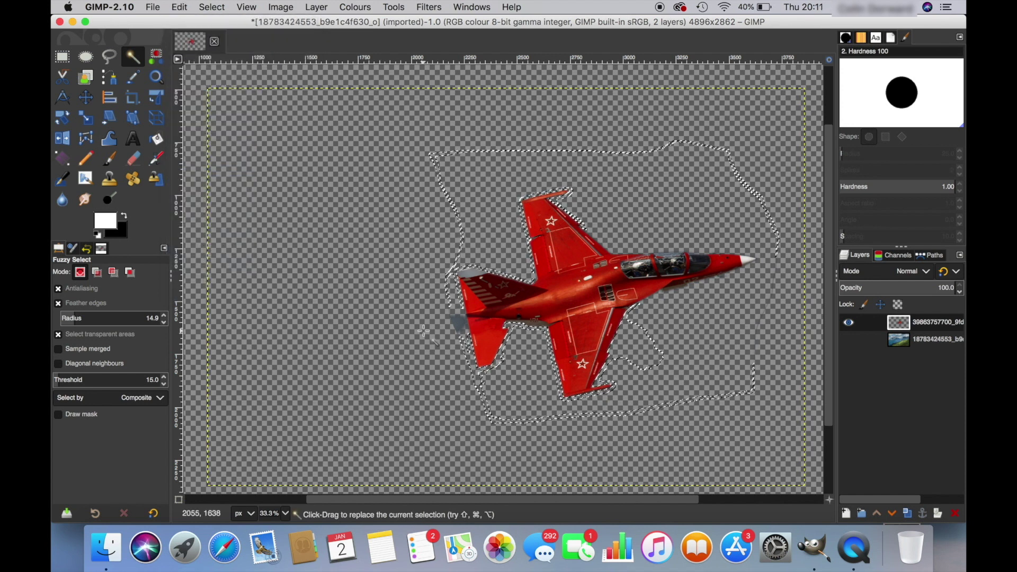
# Clear the leftover speck by the tail, then deselect with Select > None
pyautogui.moveTo(459, 319); pyautogui.dragTo(455, 319)
pyautogui.click(185, 8)
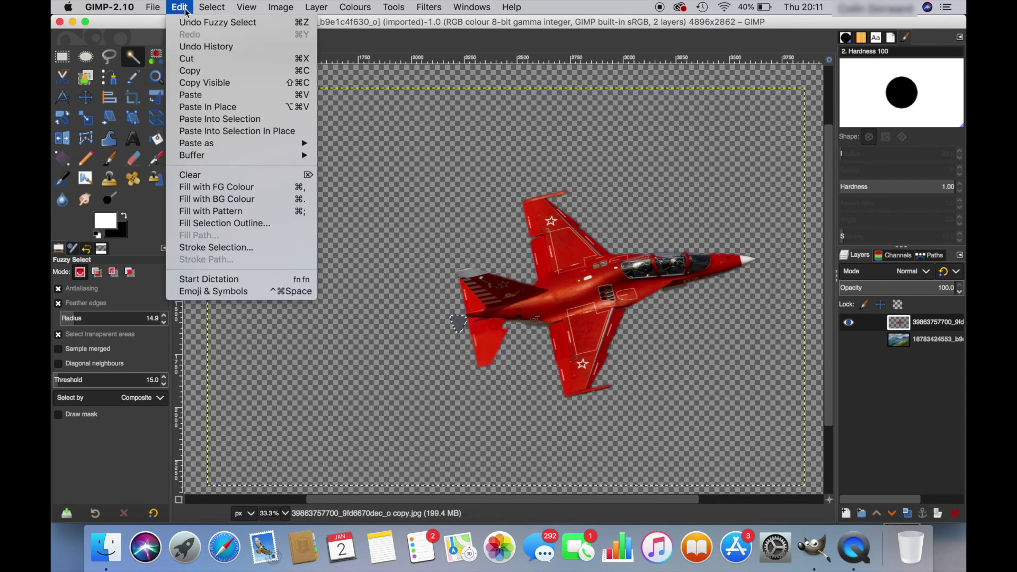
pyautogui.click(222, 179)
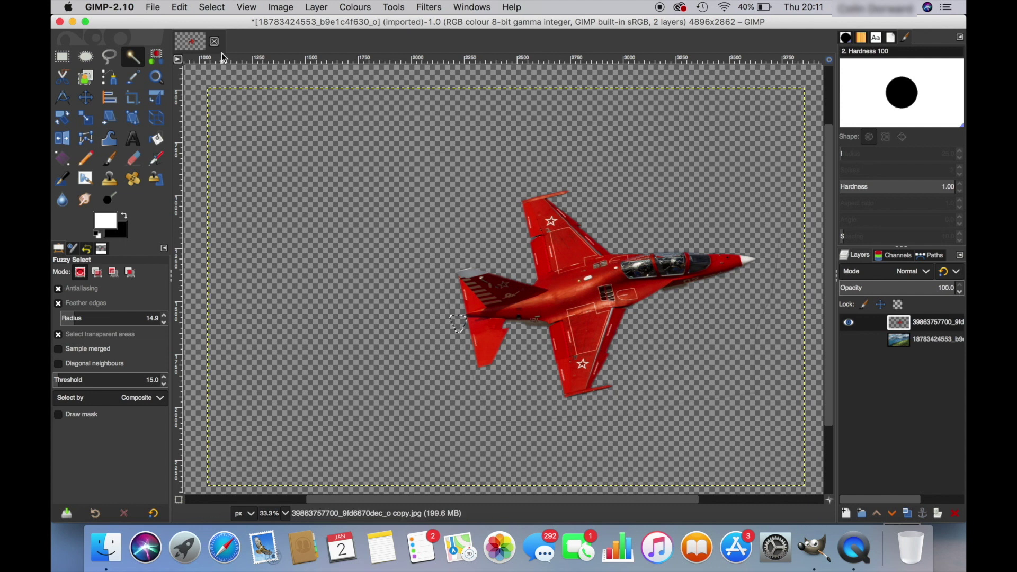
pyautogui.click(210, 7)
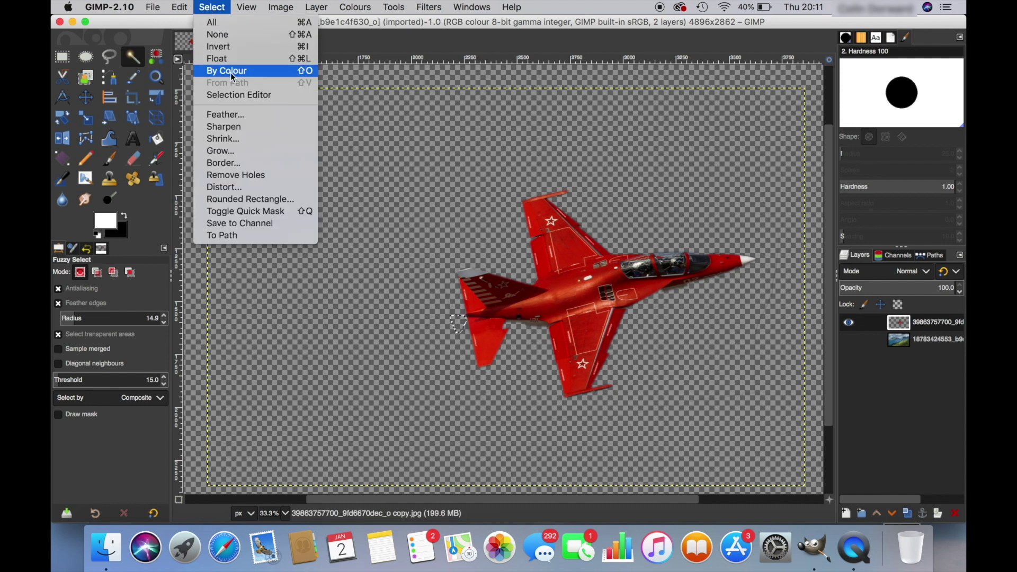
pyautogui.moveTo(259, 6)
pyautogui.moveTo(215, 7)
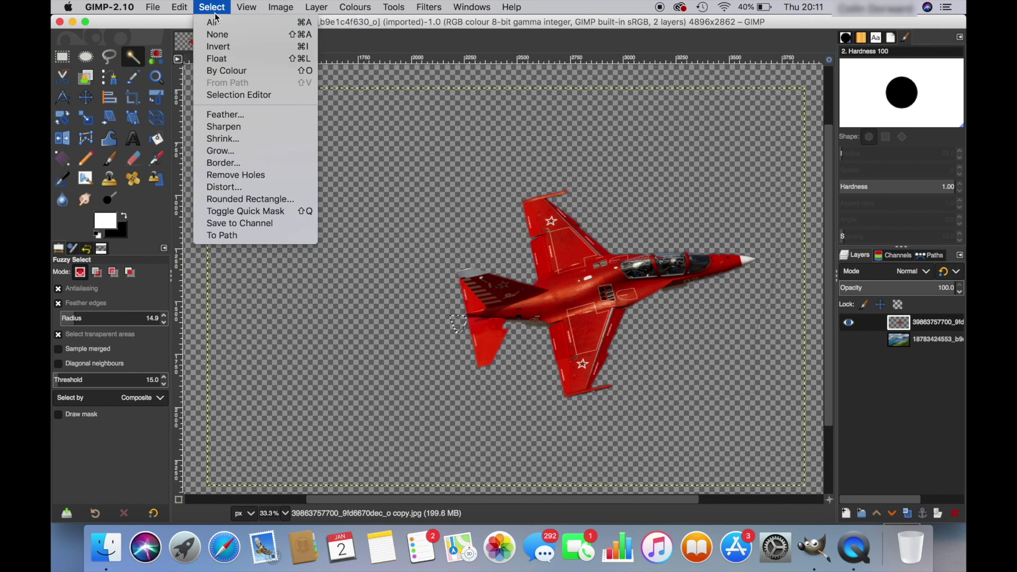
pyautogui.click(227, 39)
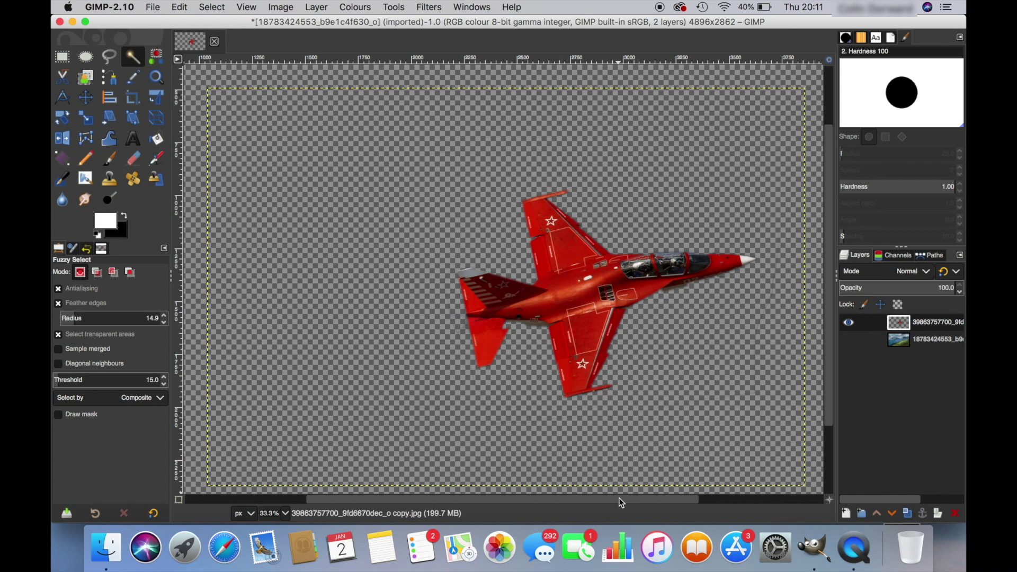
# Zoom to 66.7%, clear the stray fragment left of the tail fin, and deselect
pyautogui.moveTo(621, 500); pyautogui.dragTo(686, 500)
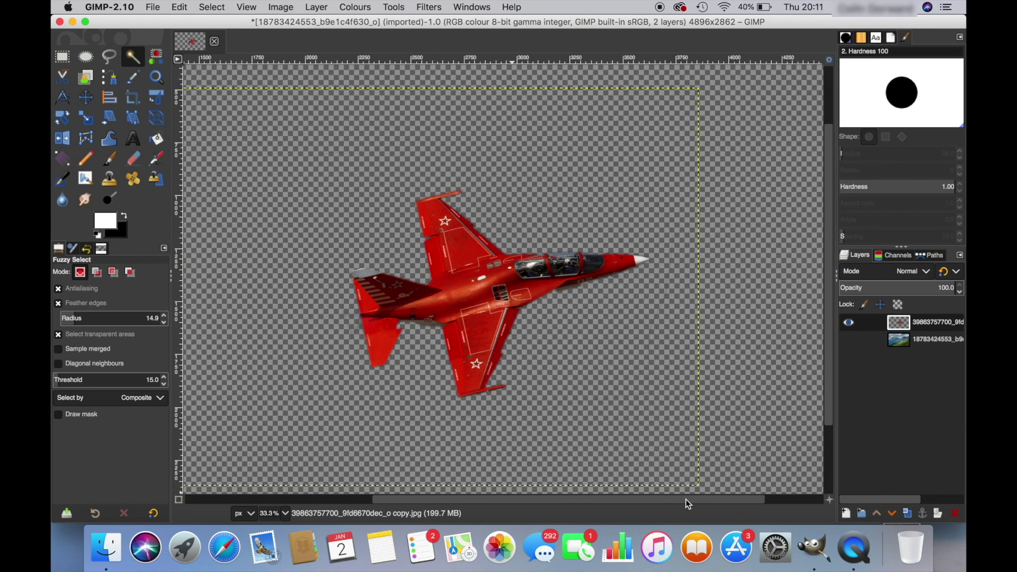
pyautogui.press('+')
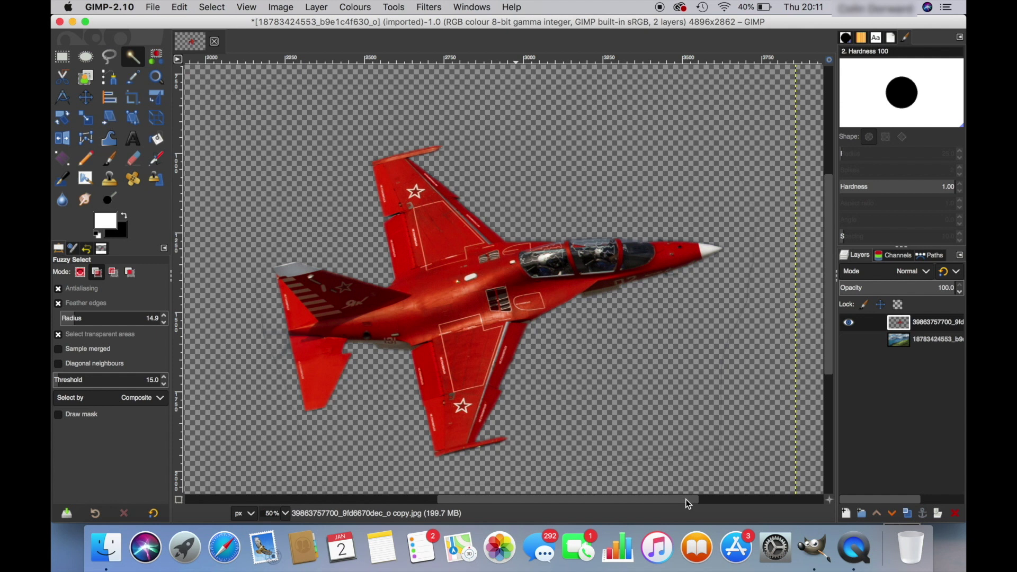
pyautogui.press('+')
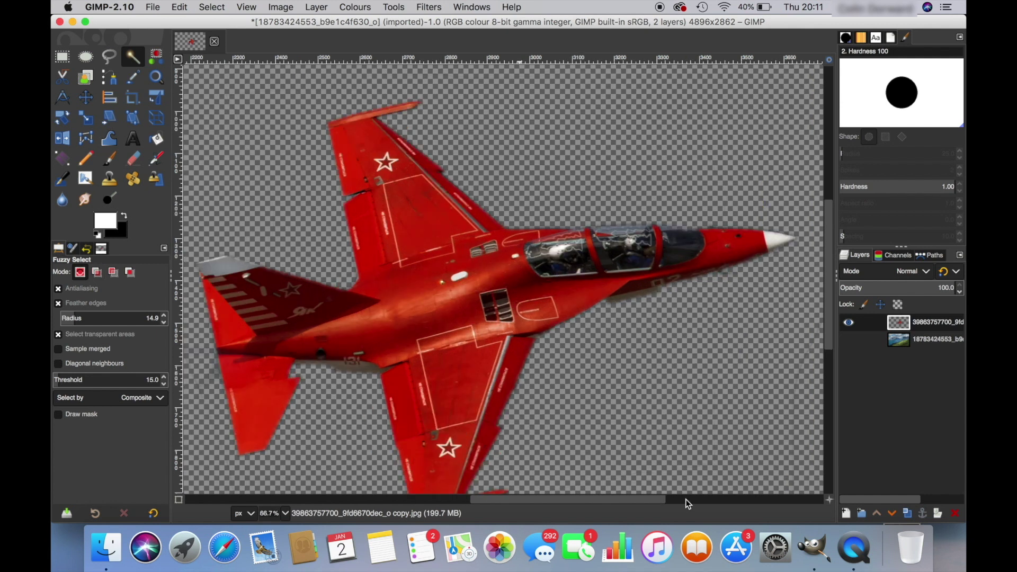
pyautogui.hscroll(-5, 349, 395)
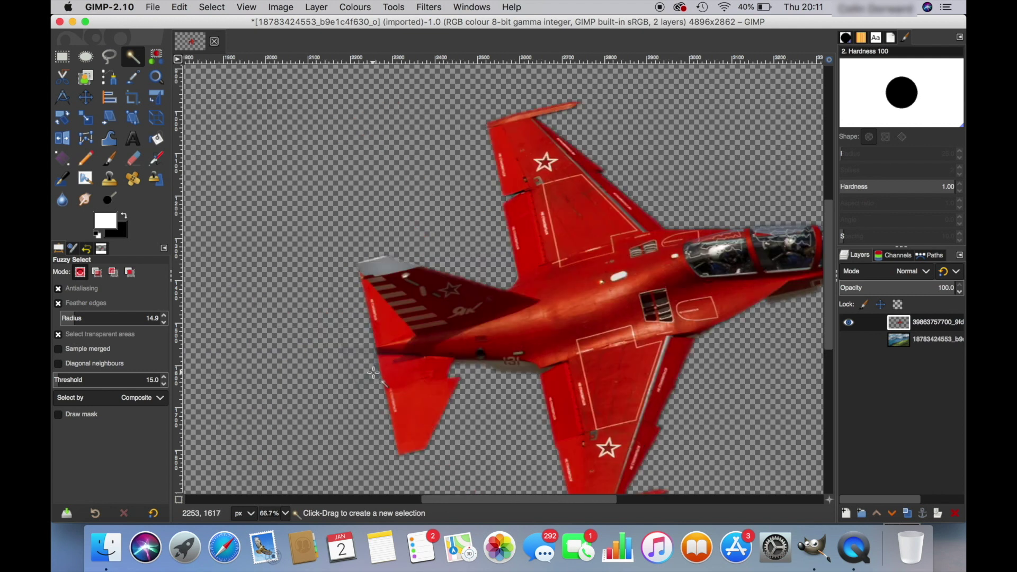
pyautogui.moveTo(374, 374); pyautogui.dragTo(371, 370)
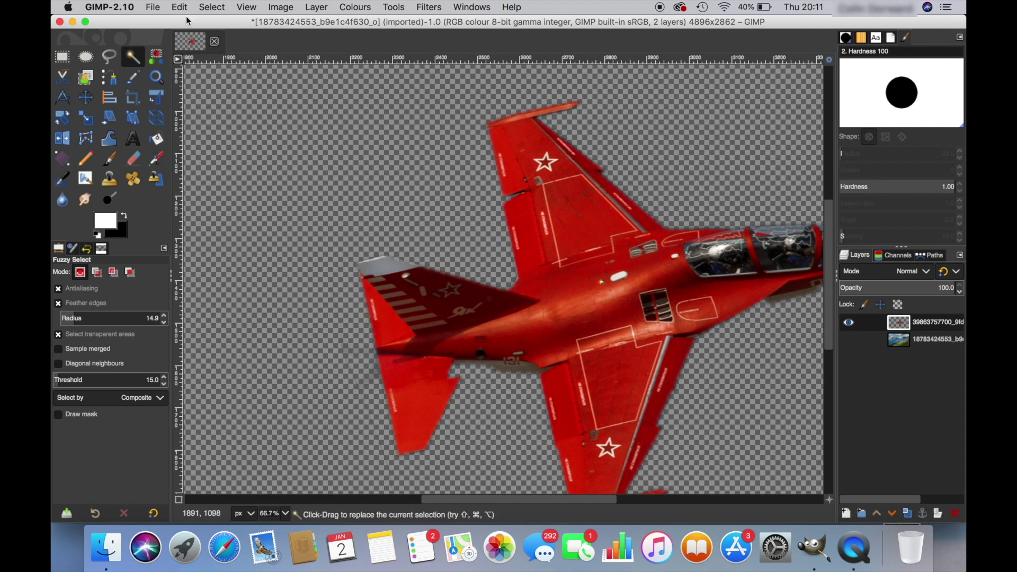
pyautogui.click(179, 7)
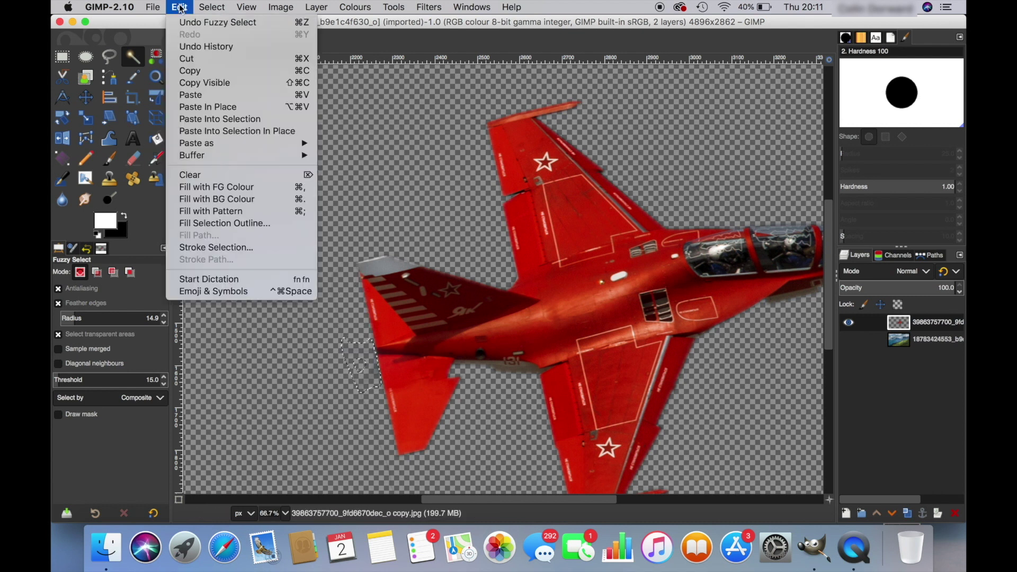
pyautogui.click(208, 175)
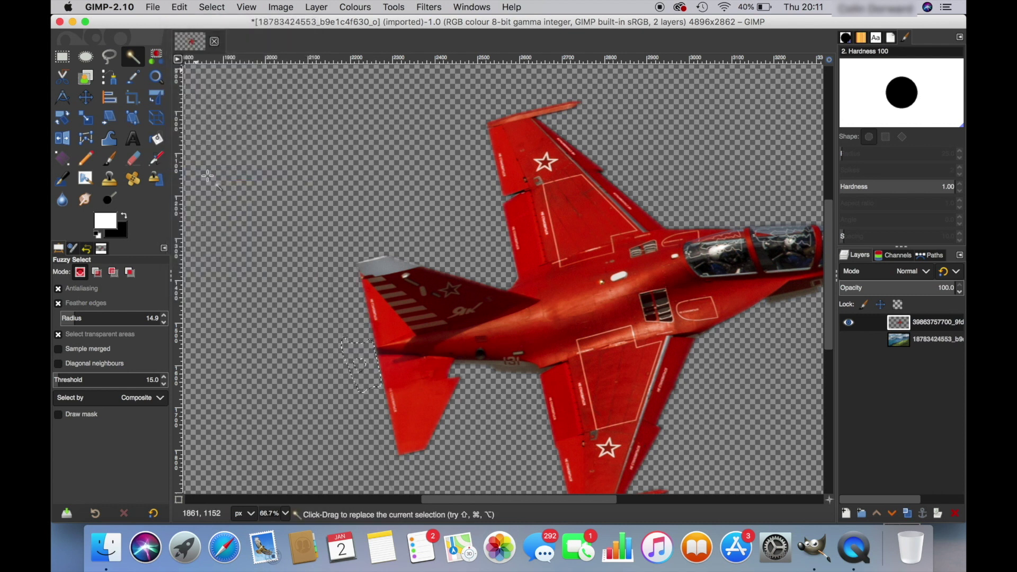
pyautogui.click(178, 8)
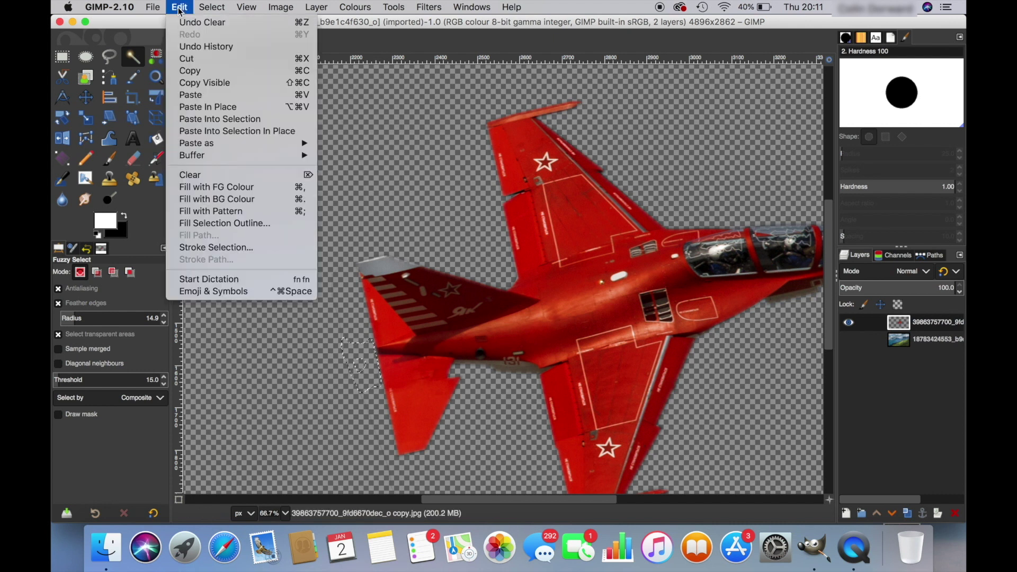
pyautogui.moveTo(212, 8)
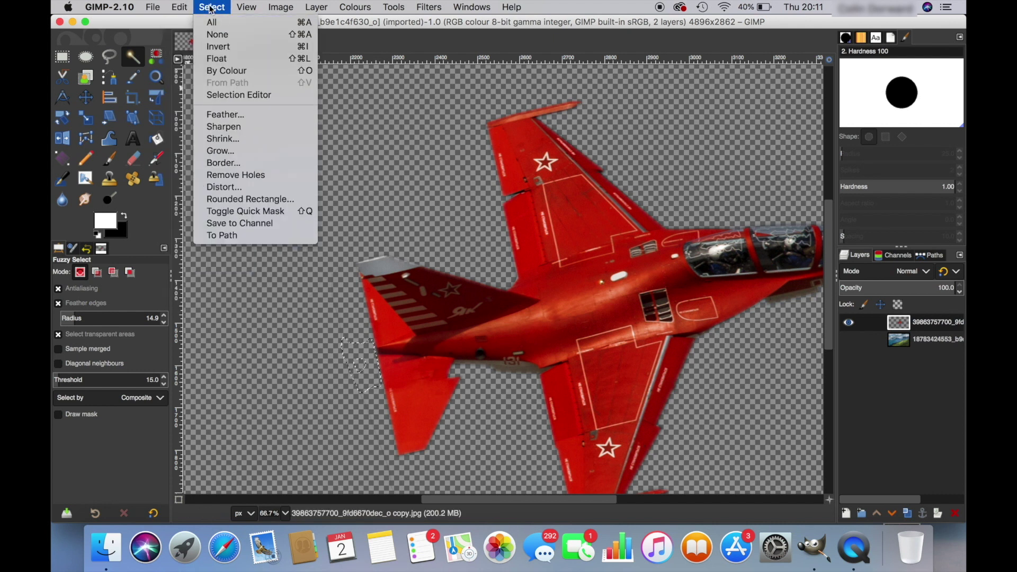
pyautogui.click(217, 35)
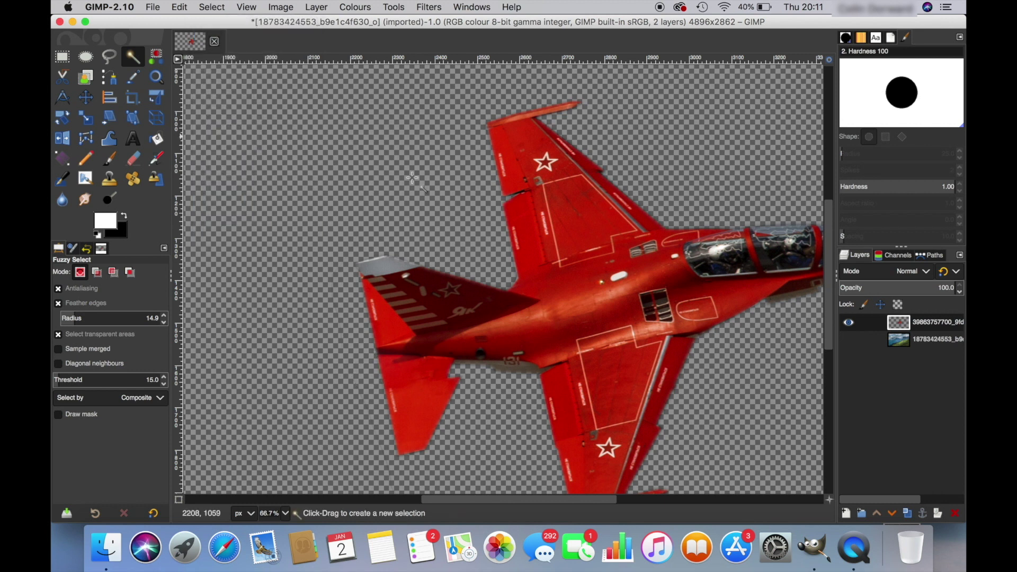
pyautogui.scroll(-1, 427, 193)
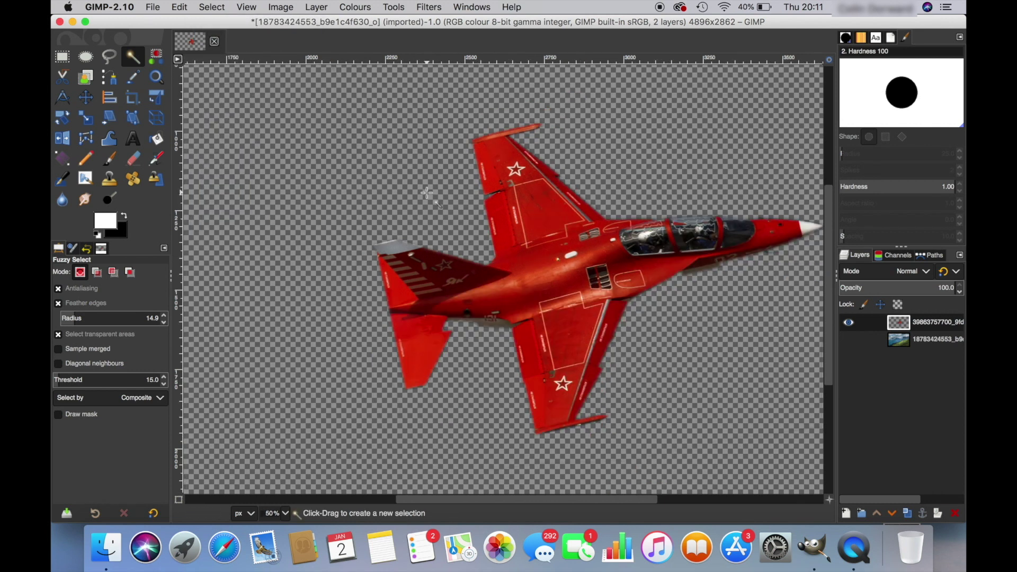
pyautogui.scroll(-1, 427, 193)
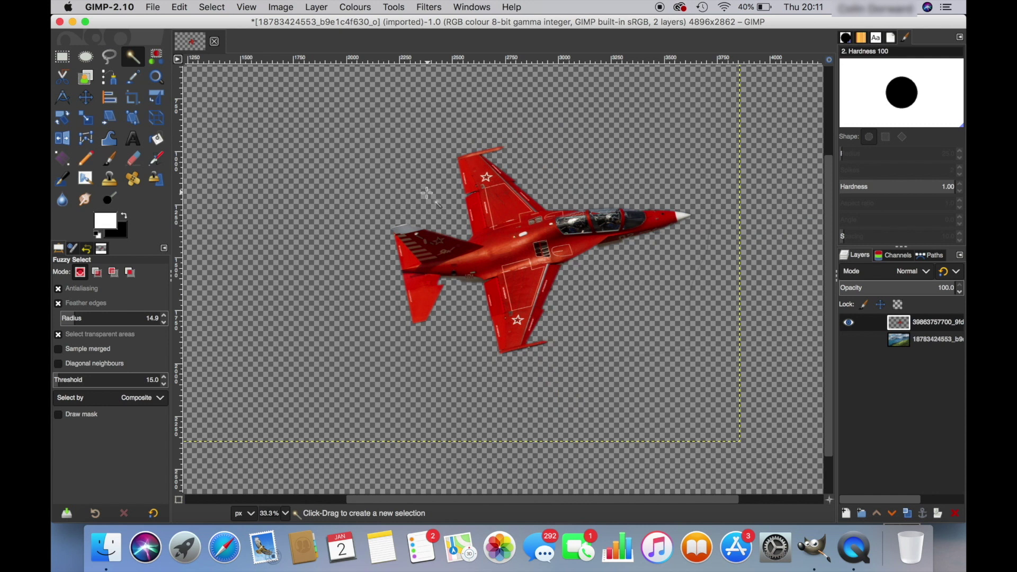
# Show the mountain layer again, inspect the jet's edges close up, then fit the whole image in view
pyautogui.scroll(-1, 427, 193)
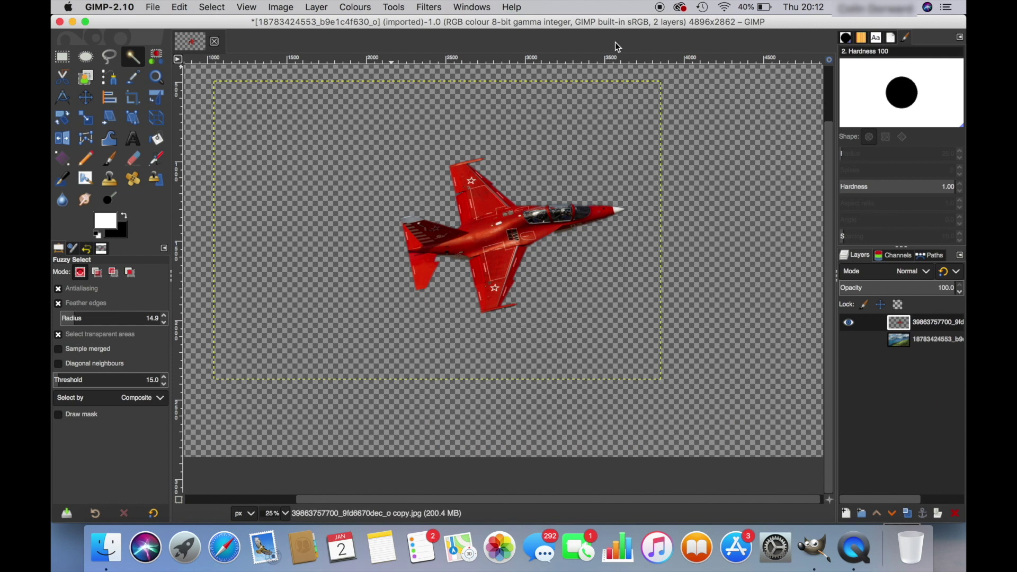
pyautogui.click(850, 340)
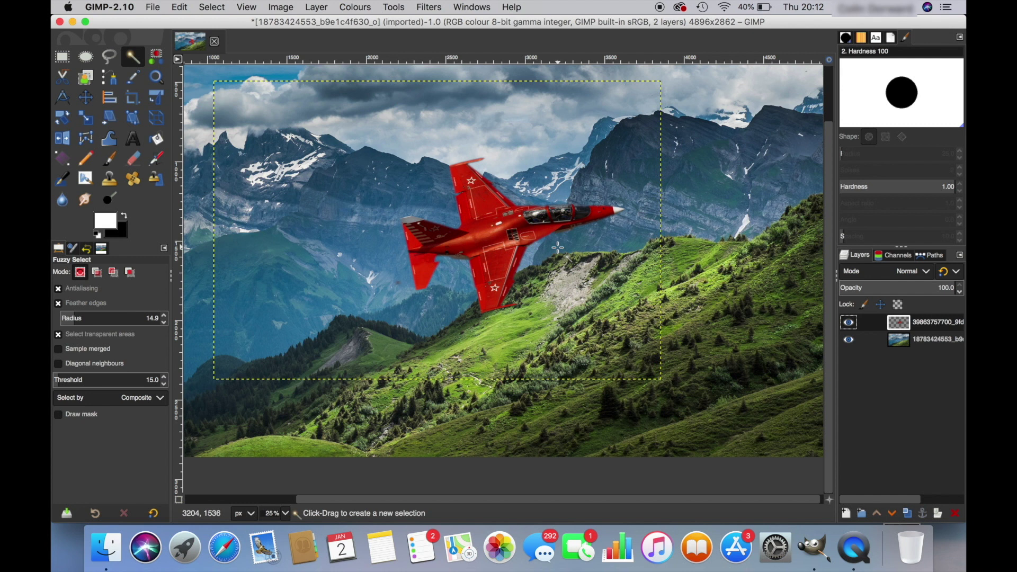
pyautogui.scroll(5, 558, 247)
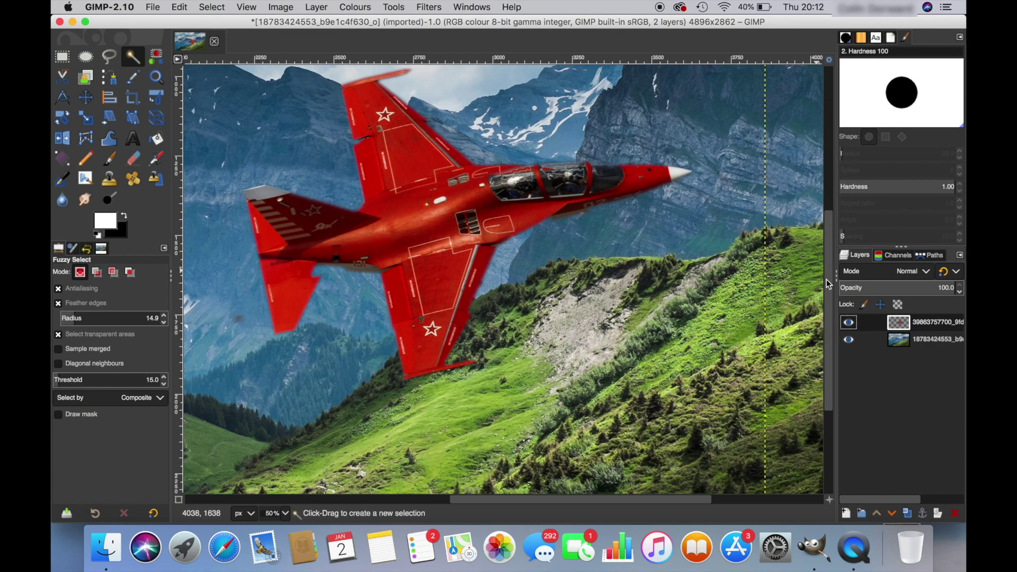
pyautogui.moveTo(828, 285); pyautogui.dragTo(828, 258)
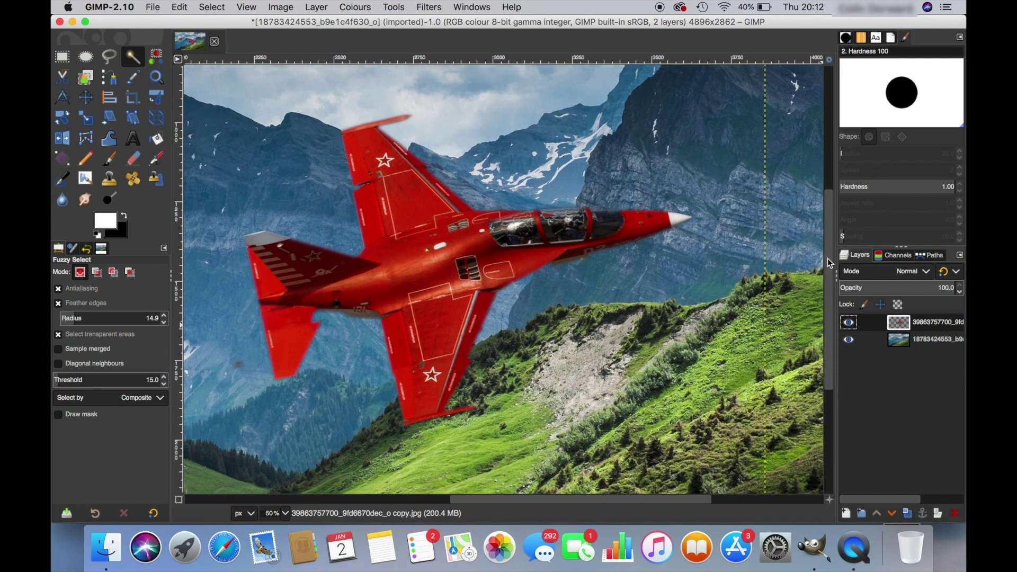
pyautogui.press('-')
pyautogui.press('-')
pyautogui.press('-')
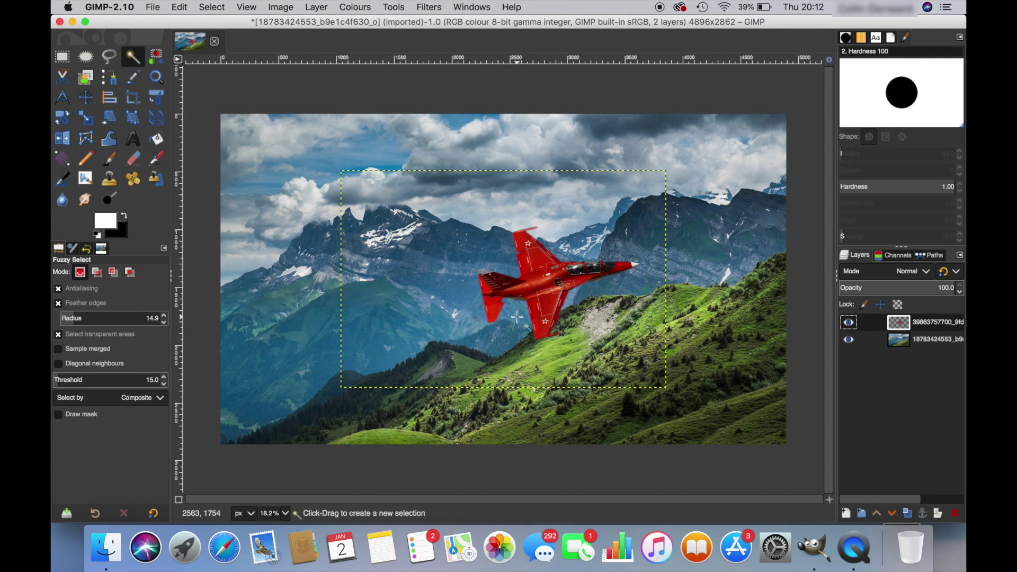
# Nudge the jet left with Move, then scale its layer down to 1607×1071 around its centre
pyautogui.click(86, 98)
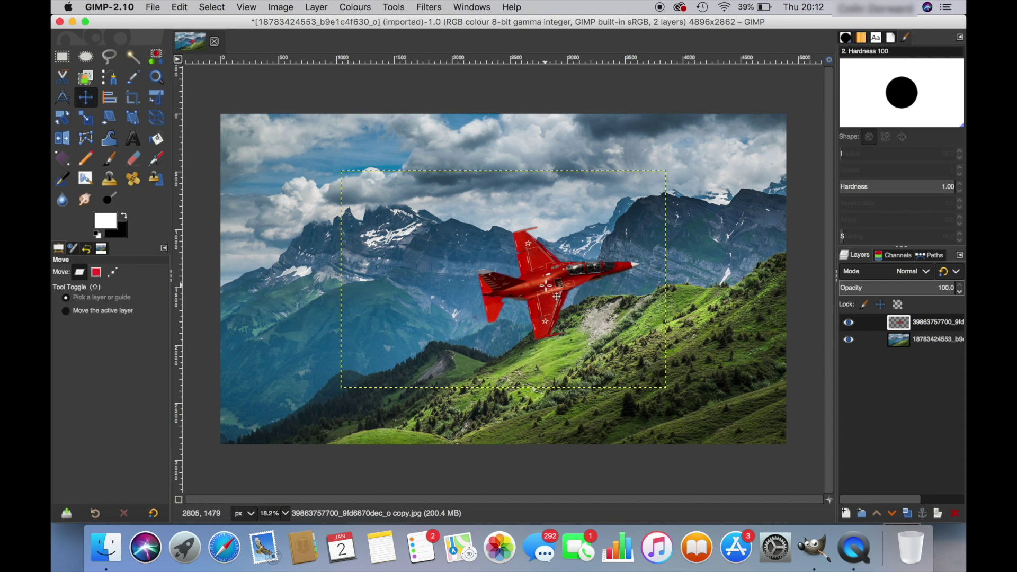
pyautogui.moveTo(556, 297); pyautogui.dragTo(466, 291)
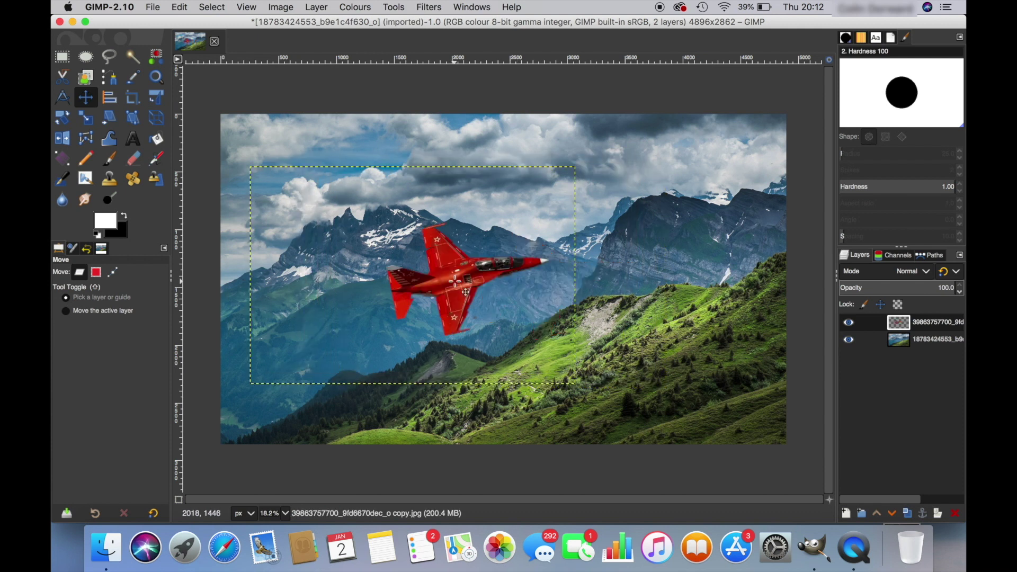
pyautogui.click(89, 120)
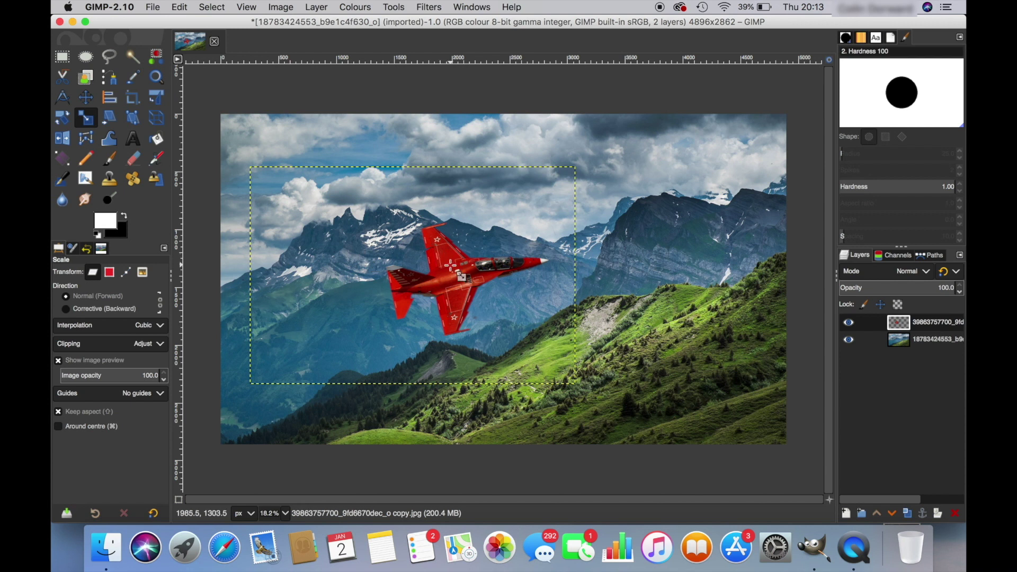
pyautogui.click(452, 264)
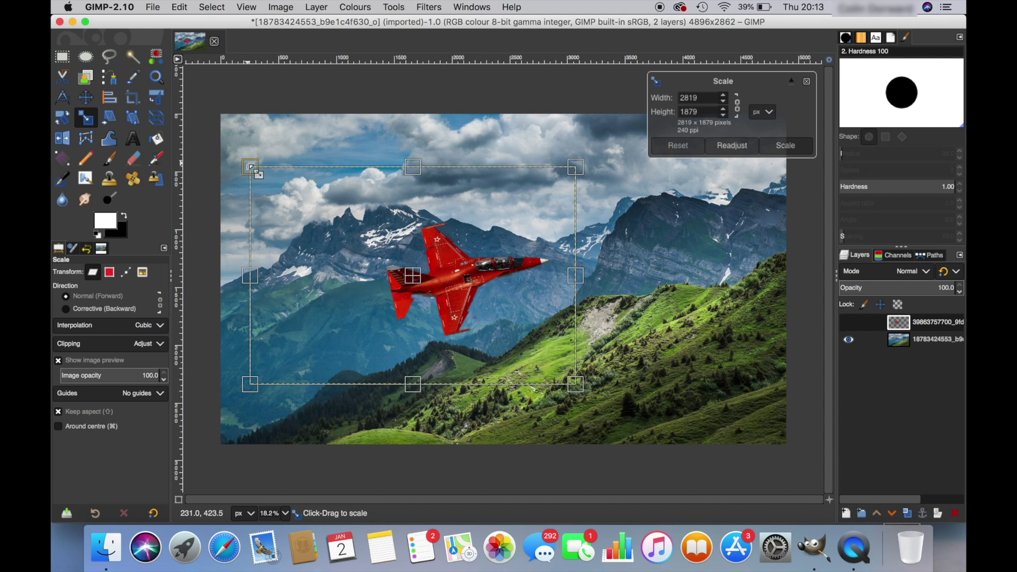
pyautogui.moveTo(251, 166); pyautogui.dragTo(381, 275)
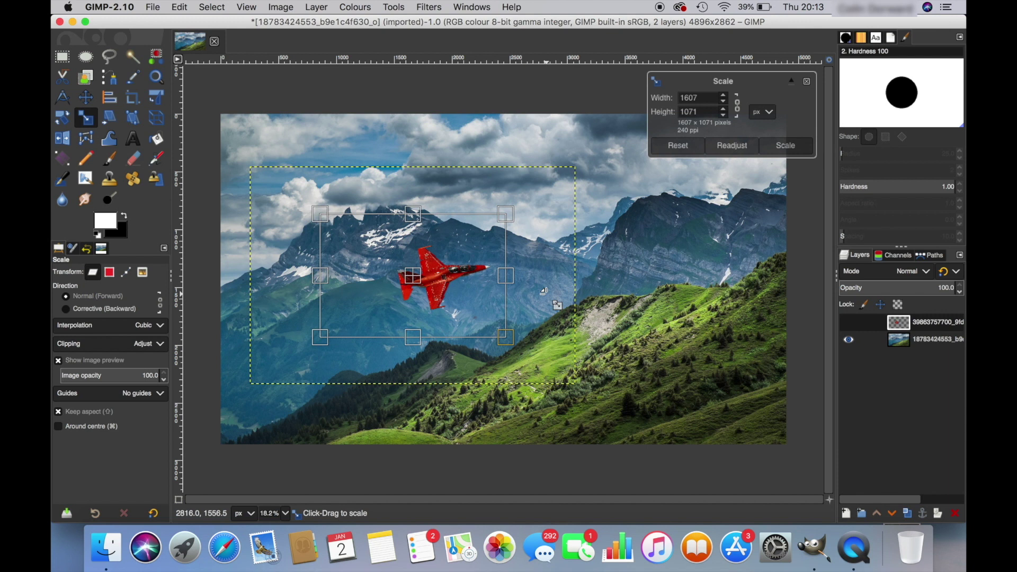
pyautogui.press('Return')
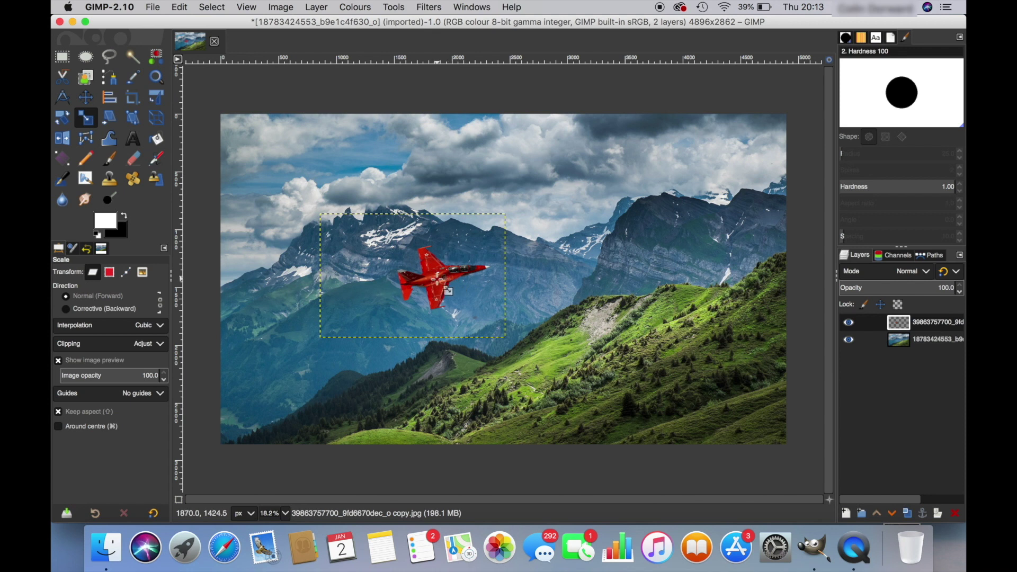
# Nudge the jet slightly right and merge its layer down into the mountain background
pyautogui.click(87, 99)
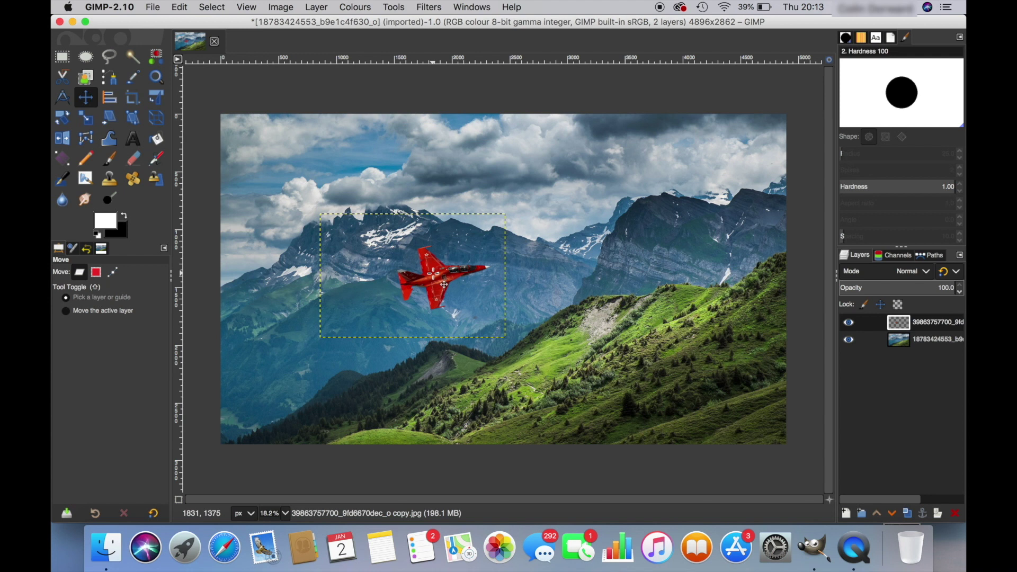
pyautogui.moveTo(444, 285); pyautogui.dragTo(478, 282)
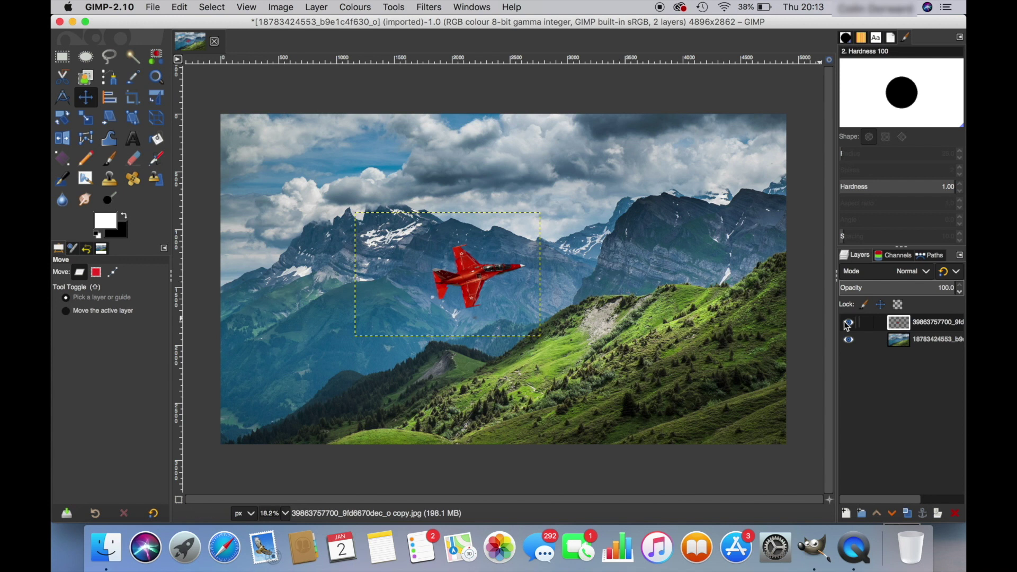
pyautogui.rightClick(877, 327)
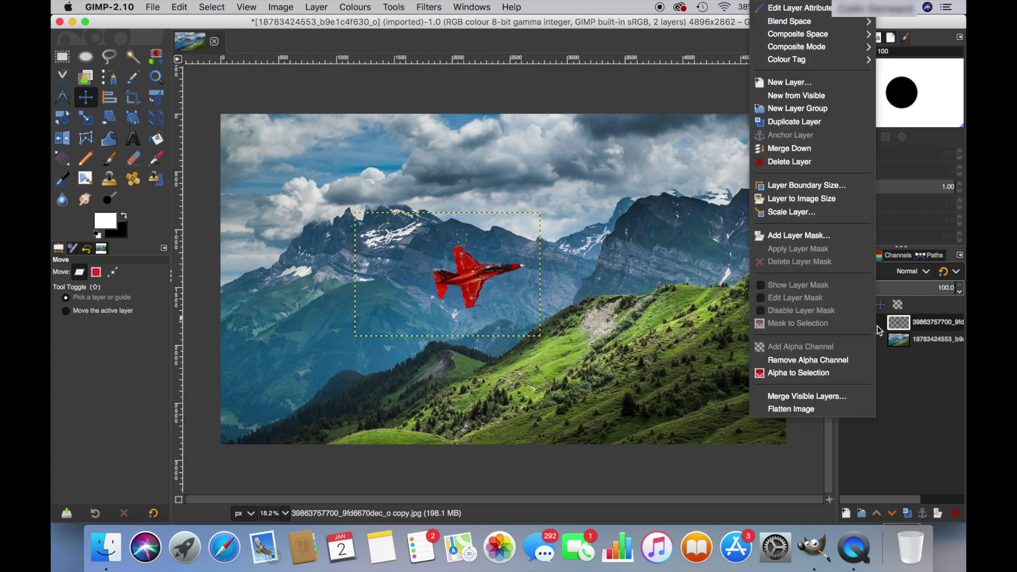
pyautogui.click(791, 149)
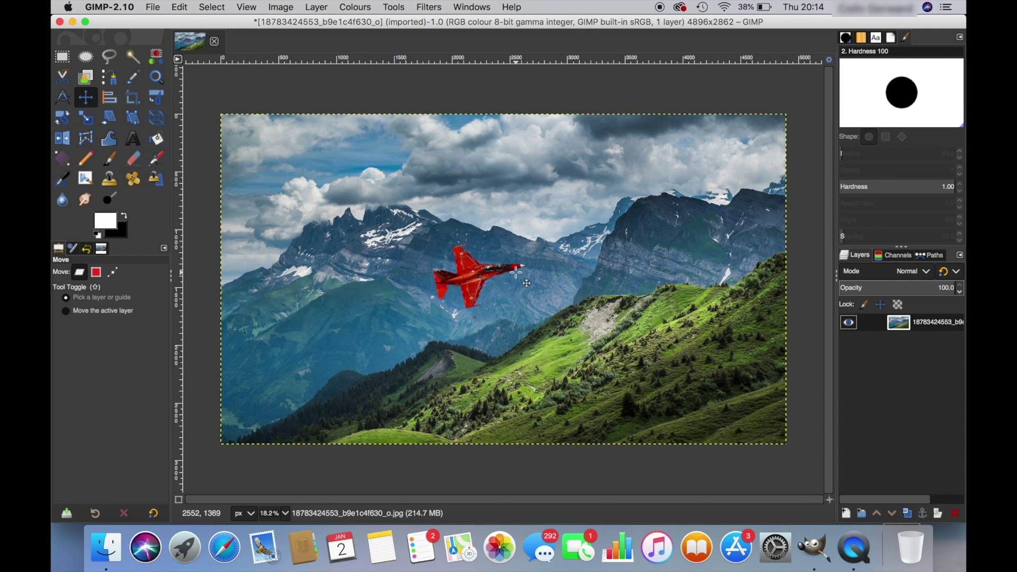
# Zoom in to inspect the merged jet, then fit the whole image back in the window
pyautogui.keyDown('ctrl'); pyautogui.scroll(2, 515, 272); pyautogui.keyUp('ctrl')
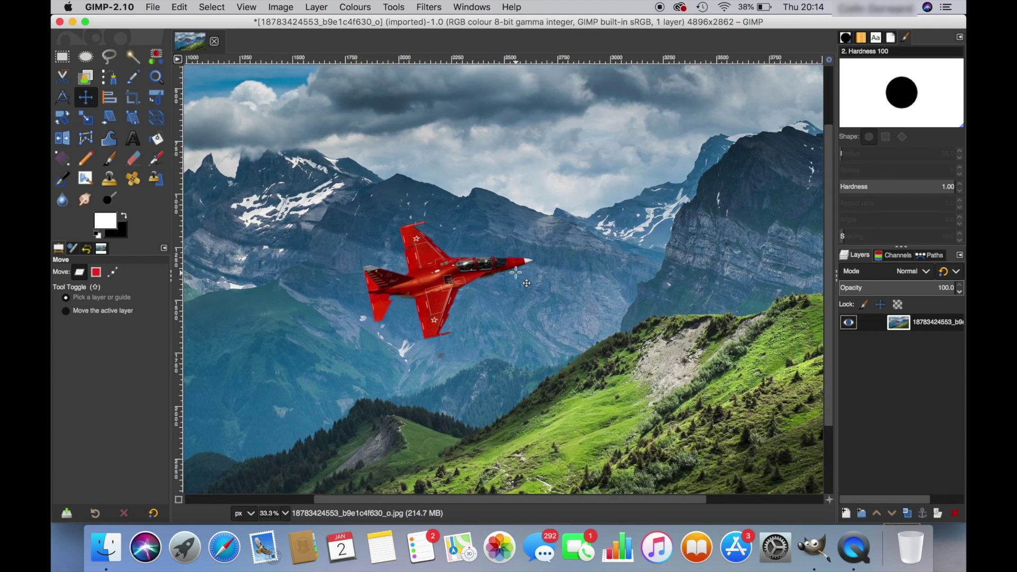
pyautogui.scroll(1, 516, 273)
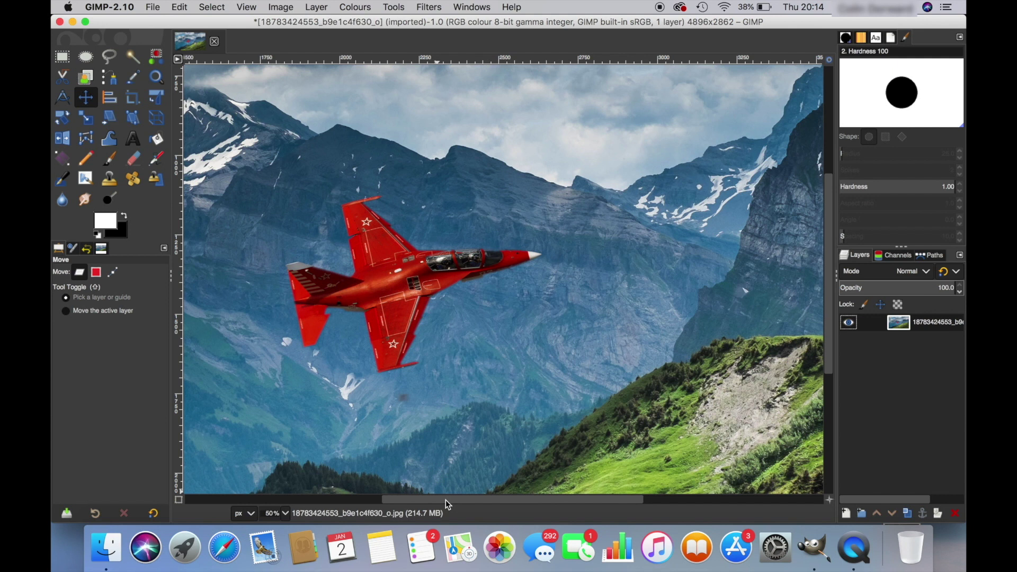
pyautogui.moveTo(445, 500); pyautogui.dragTo(411, 499)
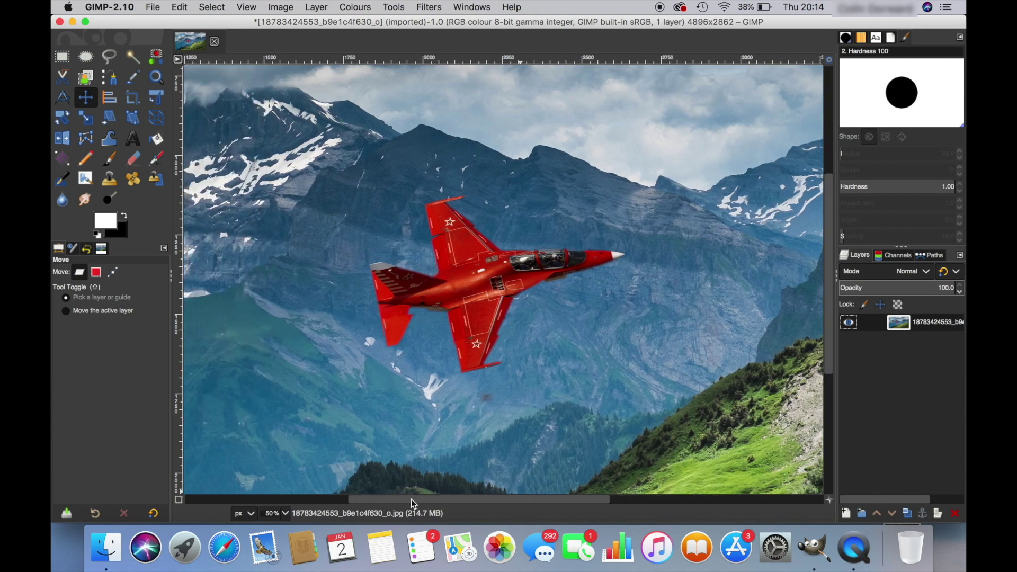
pyautogui.press('super+shift+j')
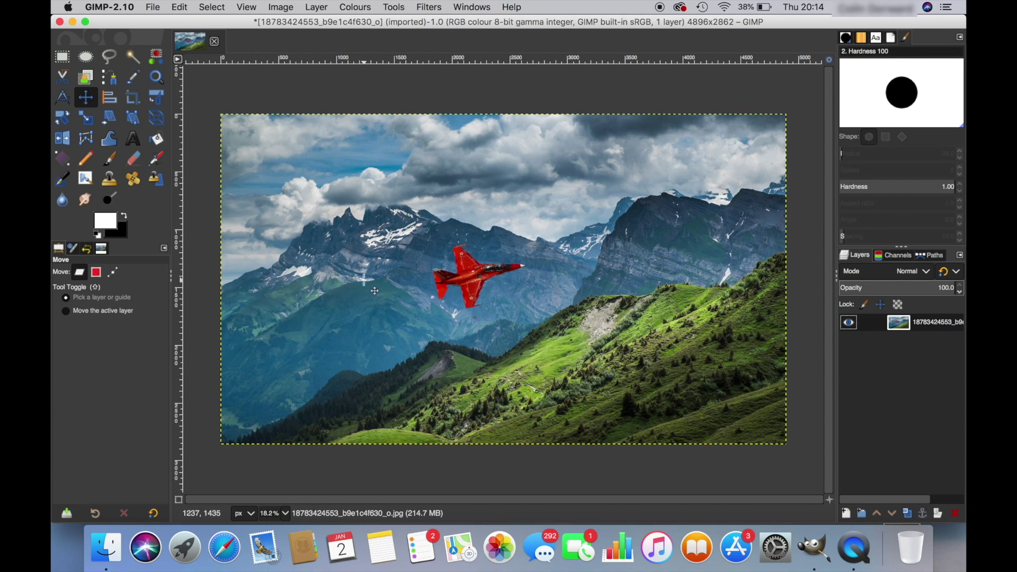
# Export the image as 'Jet in mountains.jpg' on the Desktop with JPEG quality 90
pyautogui.click(154, 8)
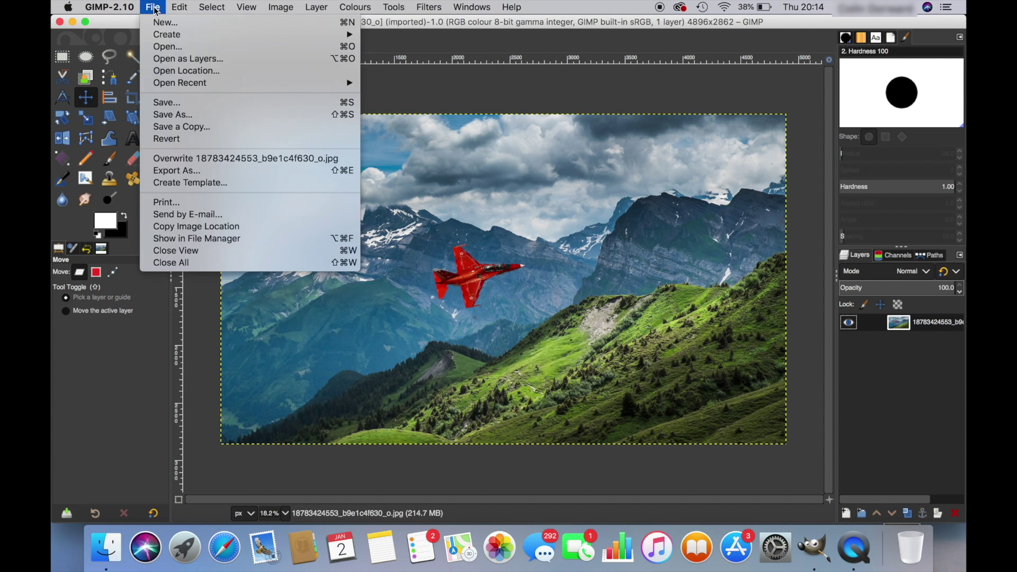
pyautogui.click(194, 170)
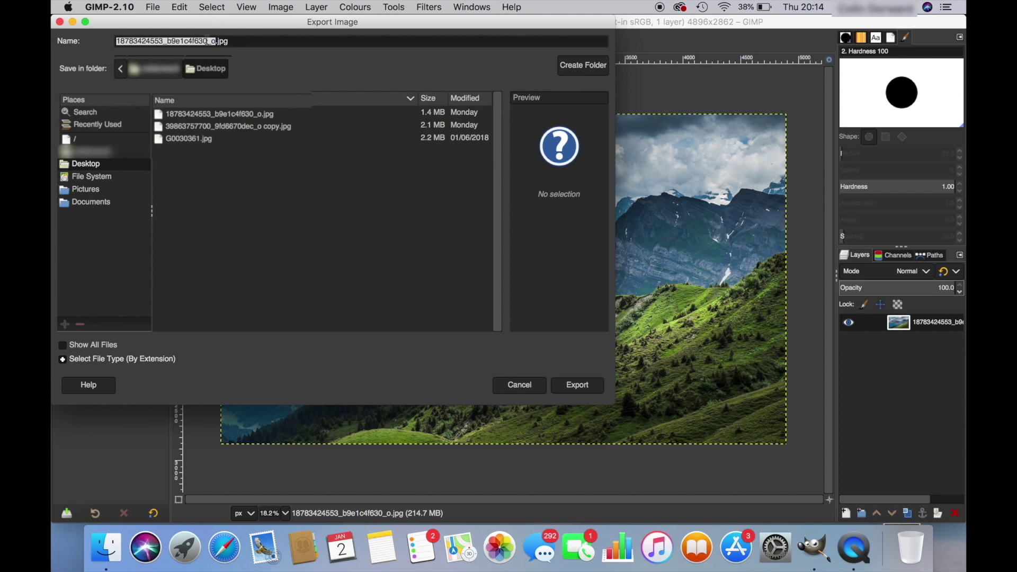
pyautogui.press('BackSpace')
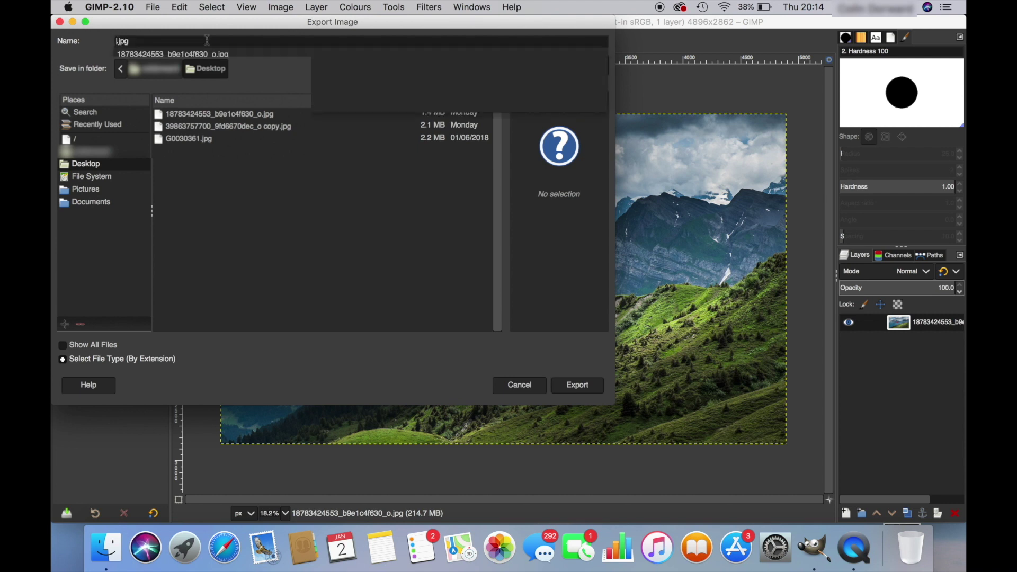
pyautogui.write('J')
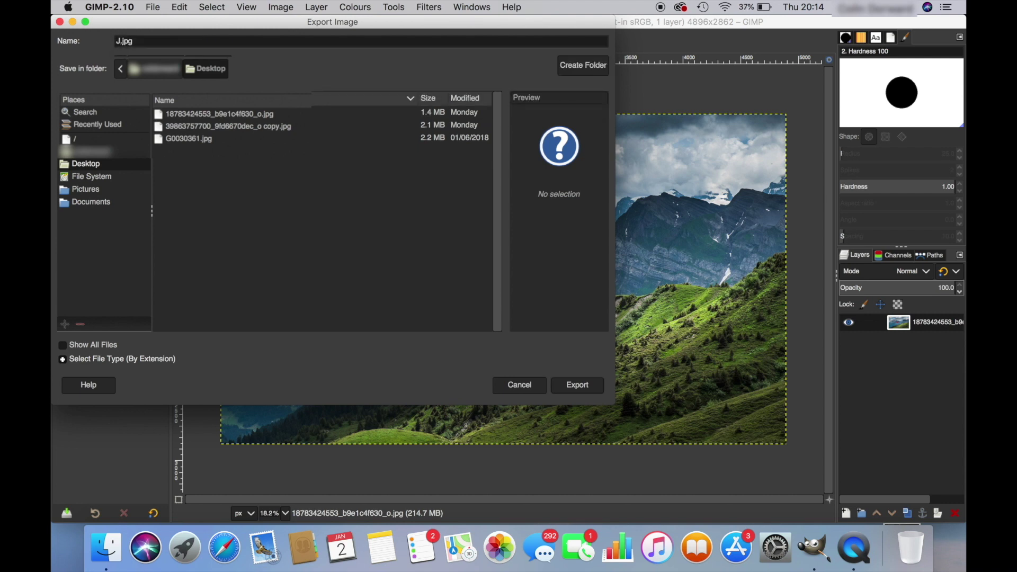
pyautogui.write('et in  mountains')
pyautogui.click(577, 386)
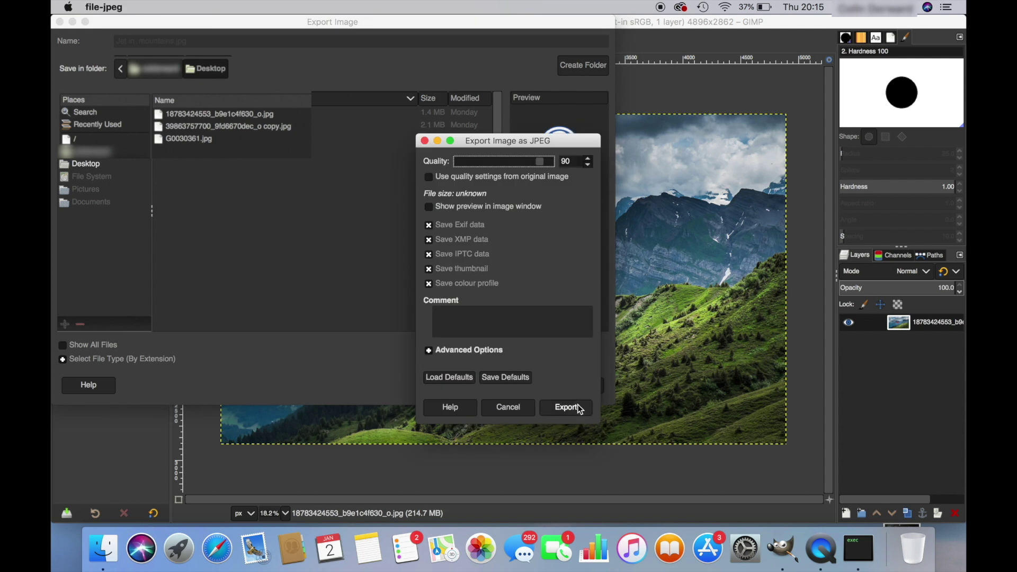
pyautogui.click(574, 408)
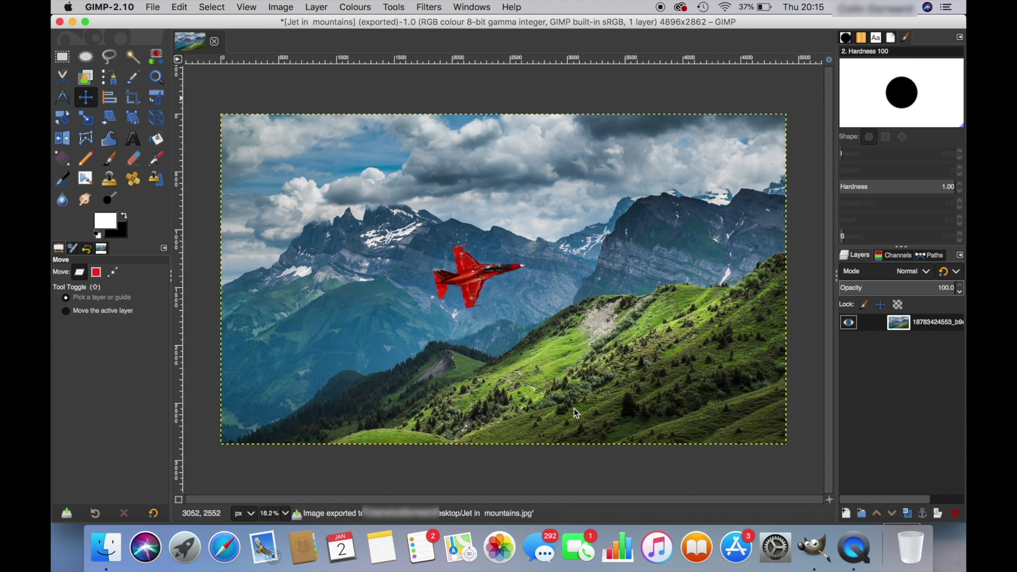
# Bring the GIMP window back and quit GIMP, discarding the unsaved changes
pyautogui.hotkey('ctrl', 'Up')
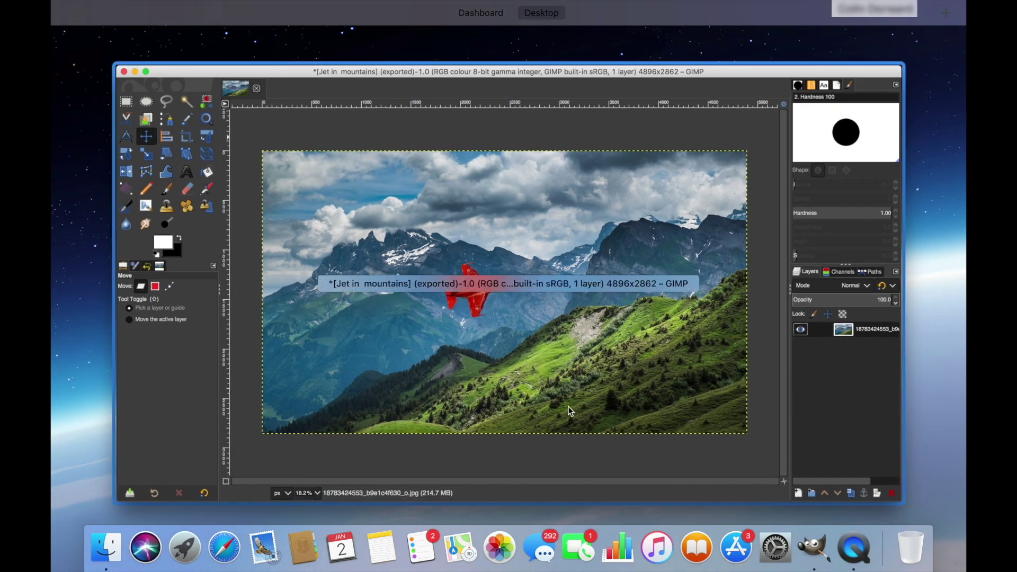
pyautogui.click(92, 330)
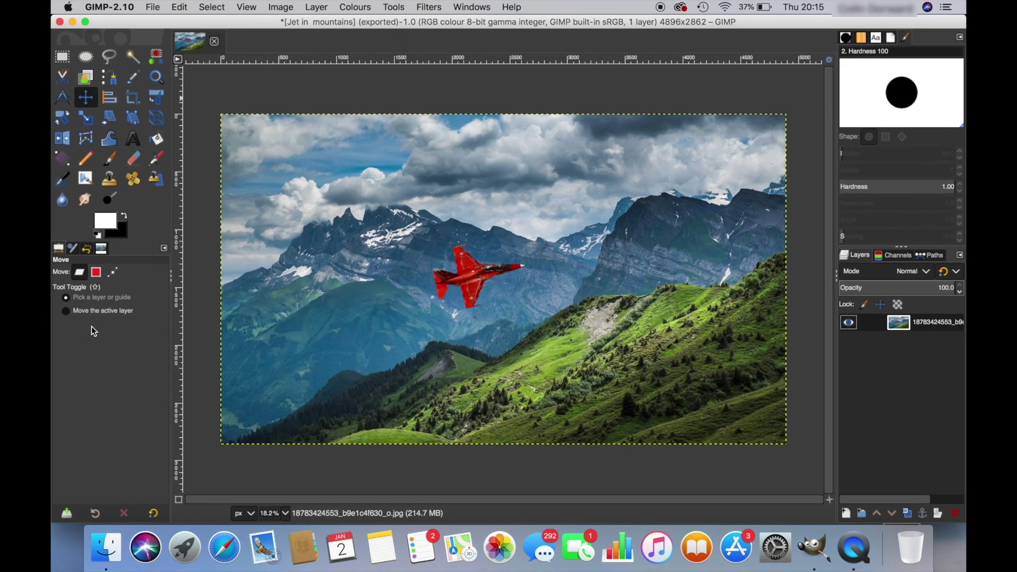
pyautogui.click(59, 21)
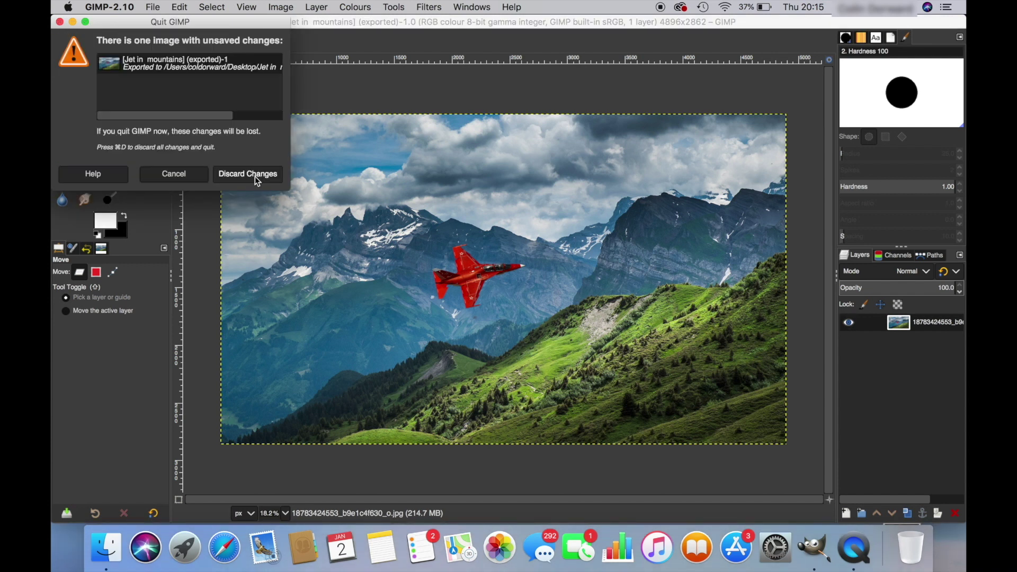
pyautogui.click(255, 177)
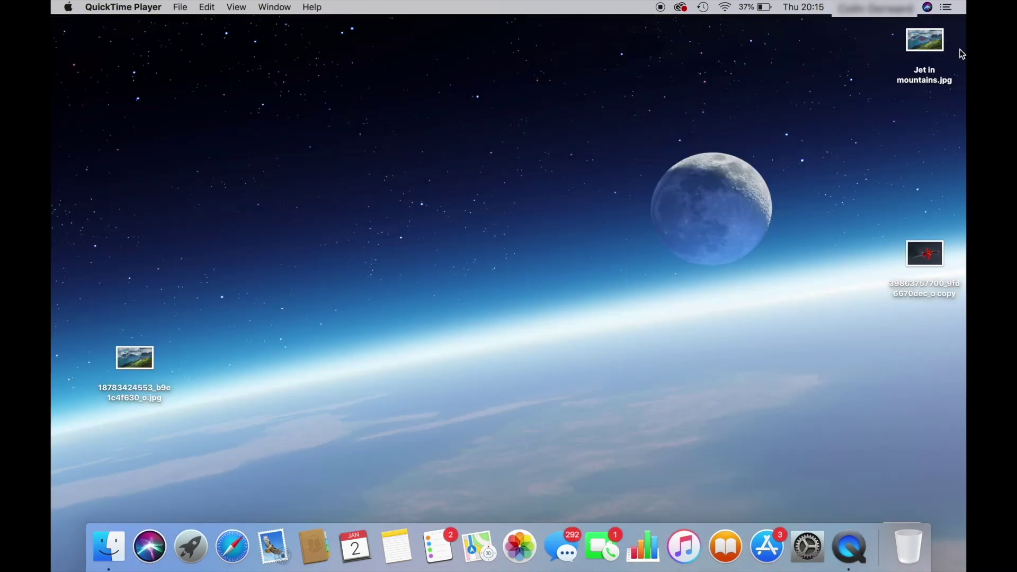
# Open 'Jet in mountains.jpg' from the desktop in Preview and switch it to full screen
pyautogui.doubleClick(933, 48)
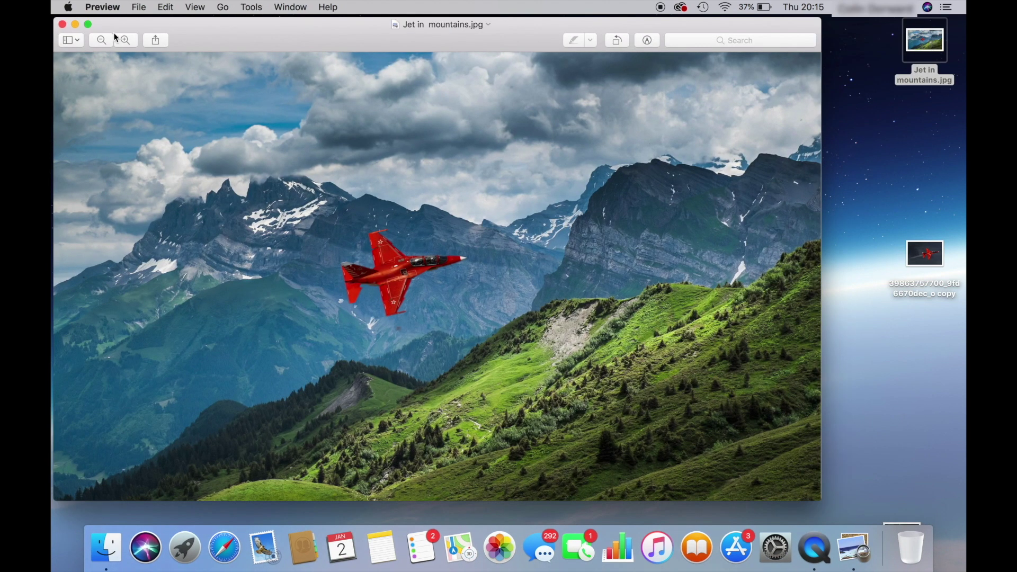
pyautogui.click(88, 24)
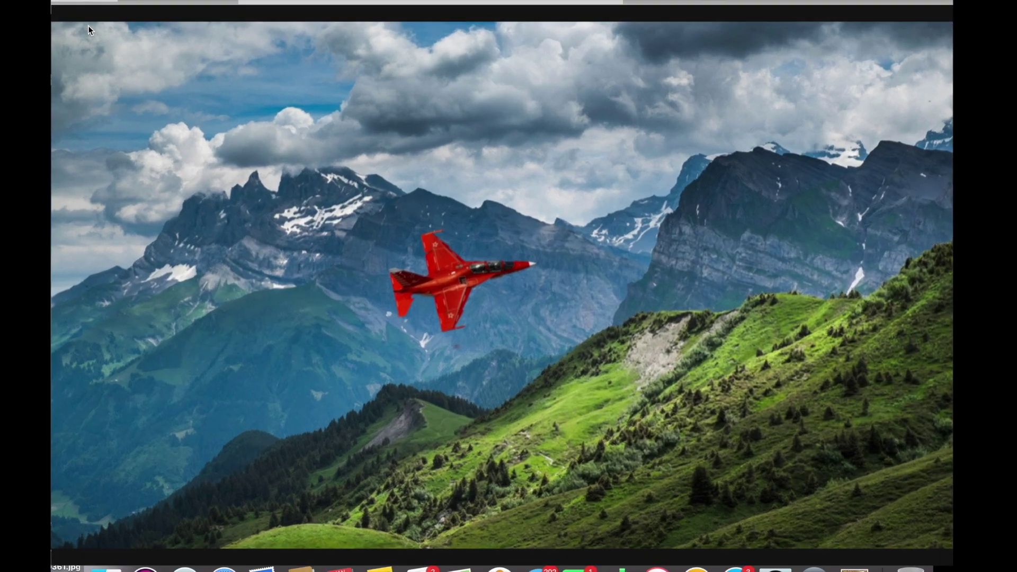